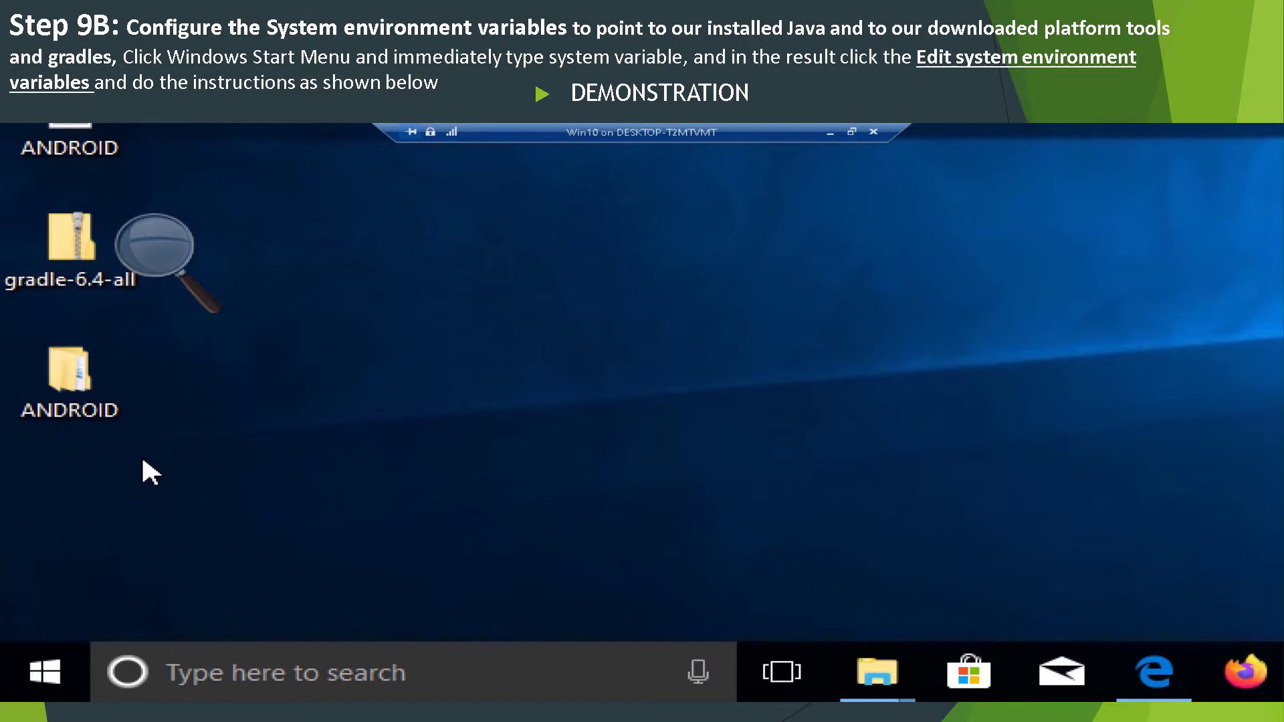
- Search Windows for "explorer" and open File Explorer from the results
click(86, 404)
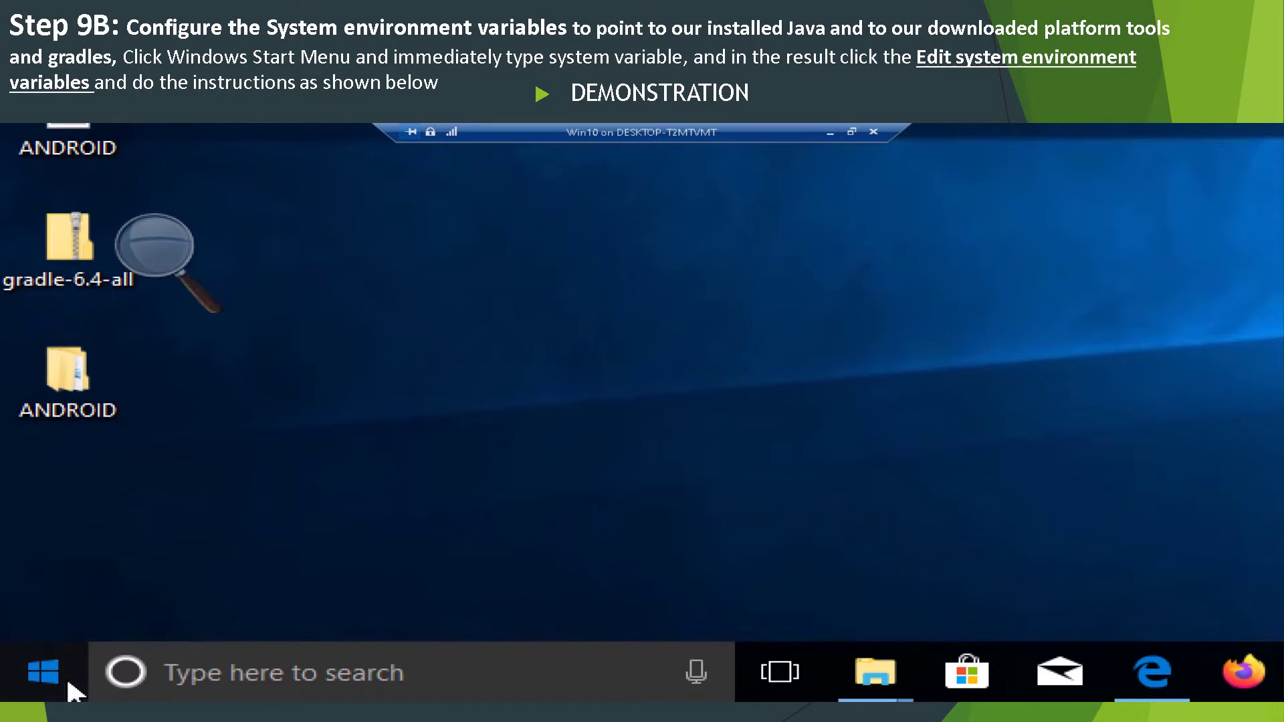
click(47, 676)
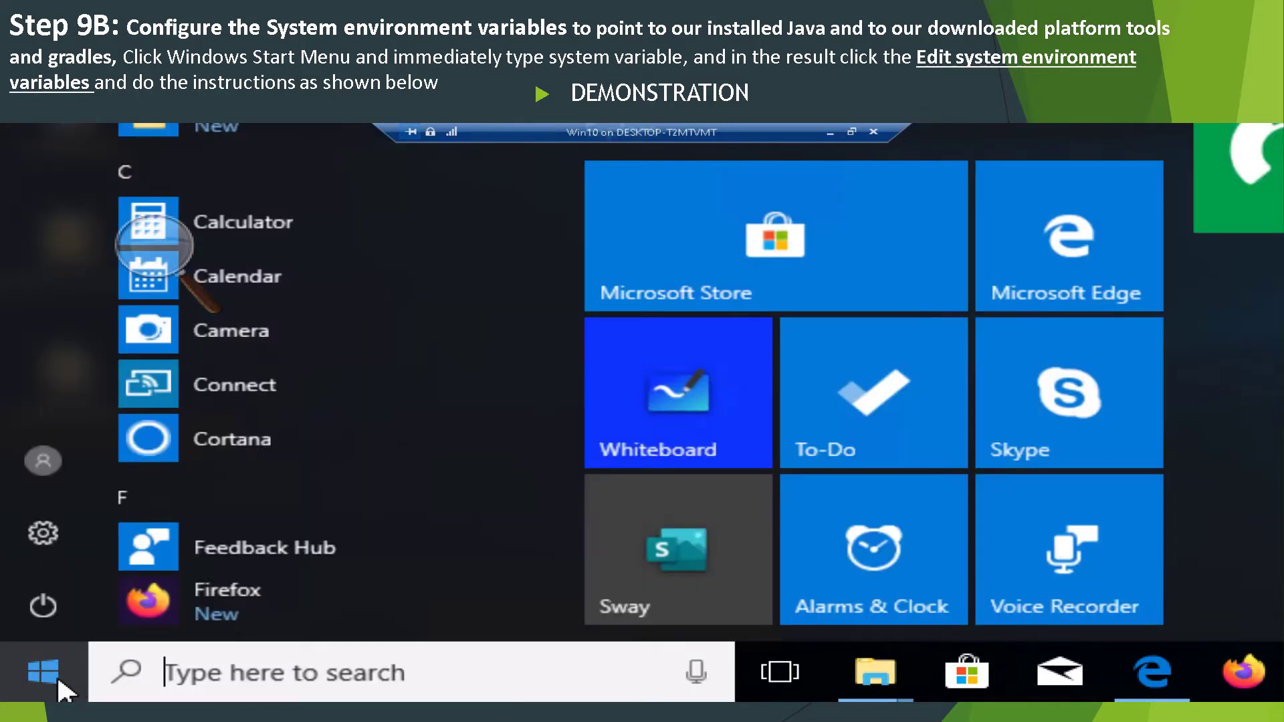
text(e)
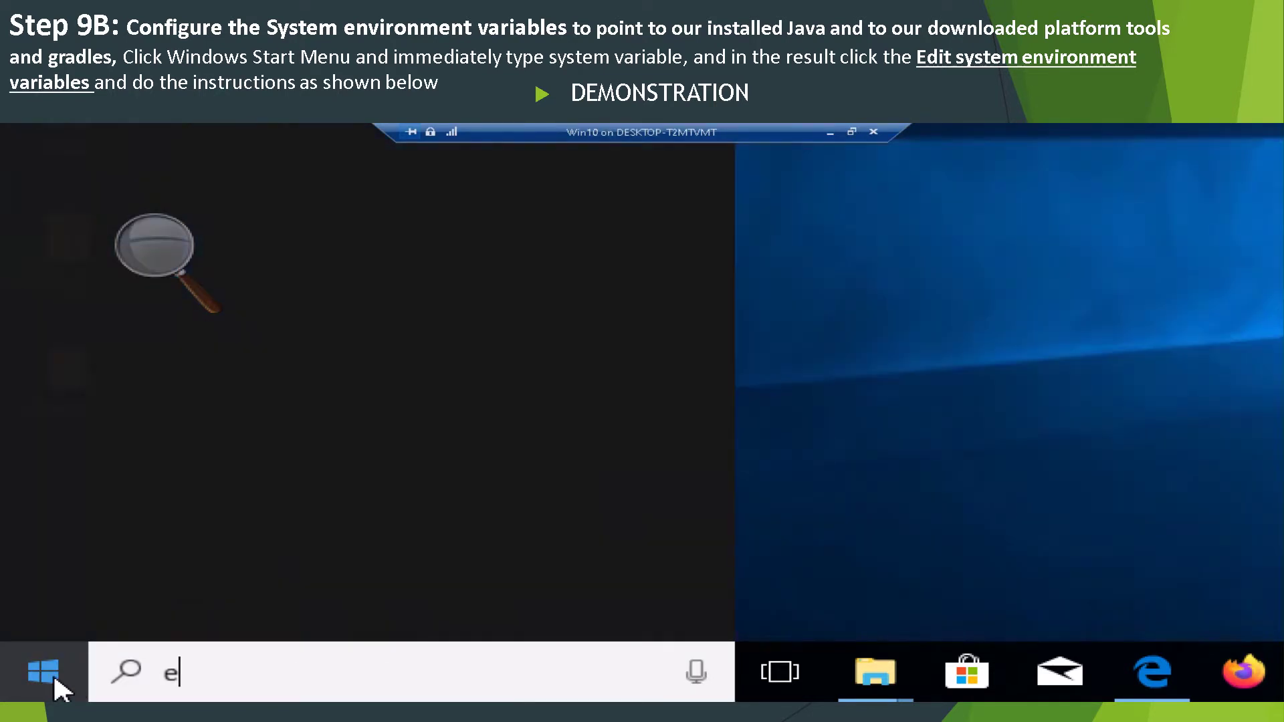
text(xplore)
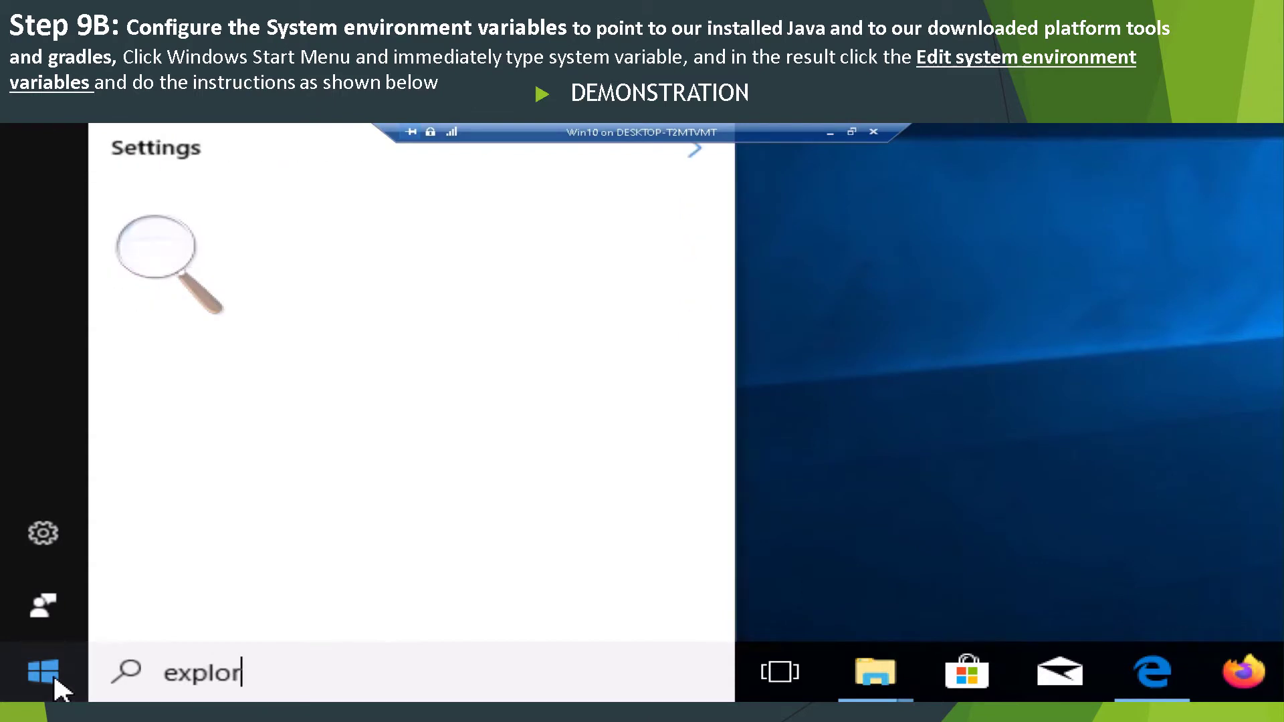
text(r)
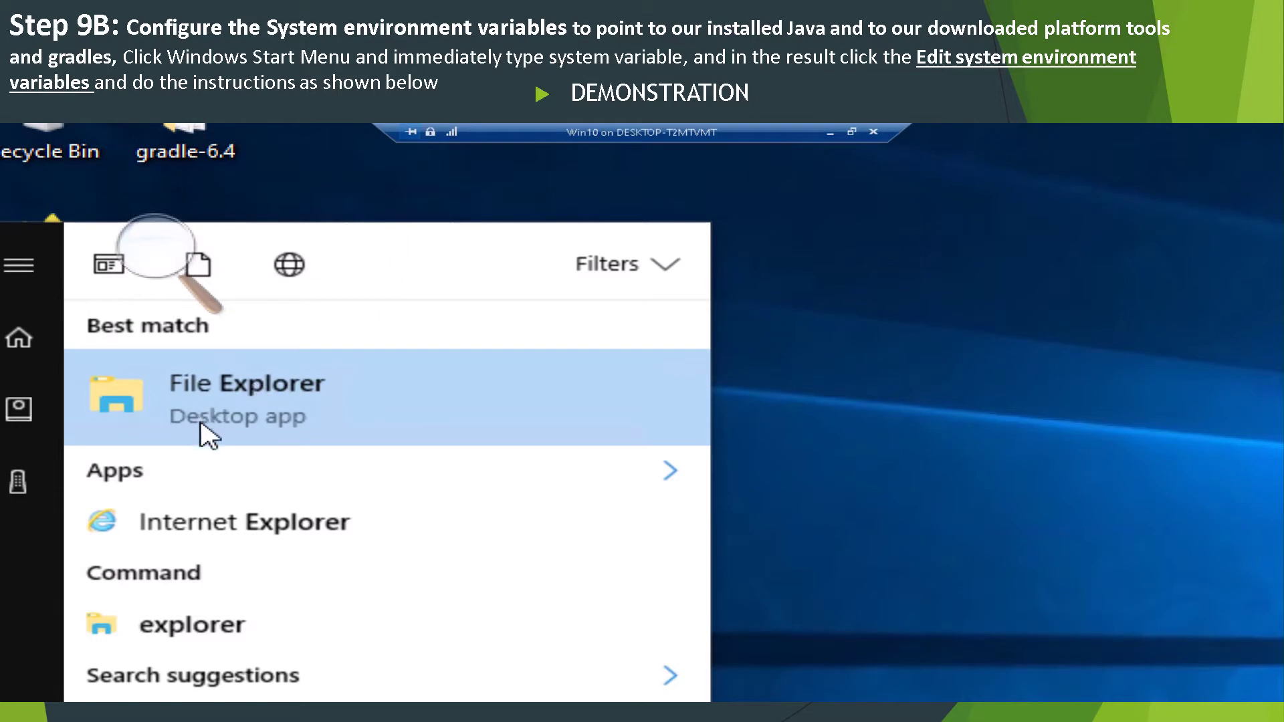
click(270, 422)
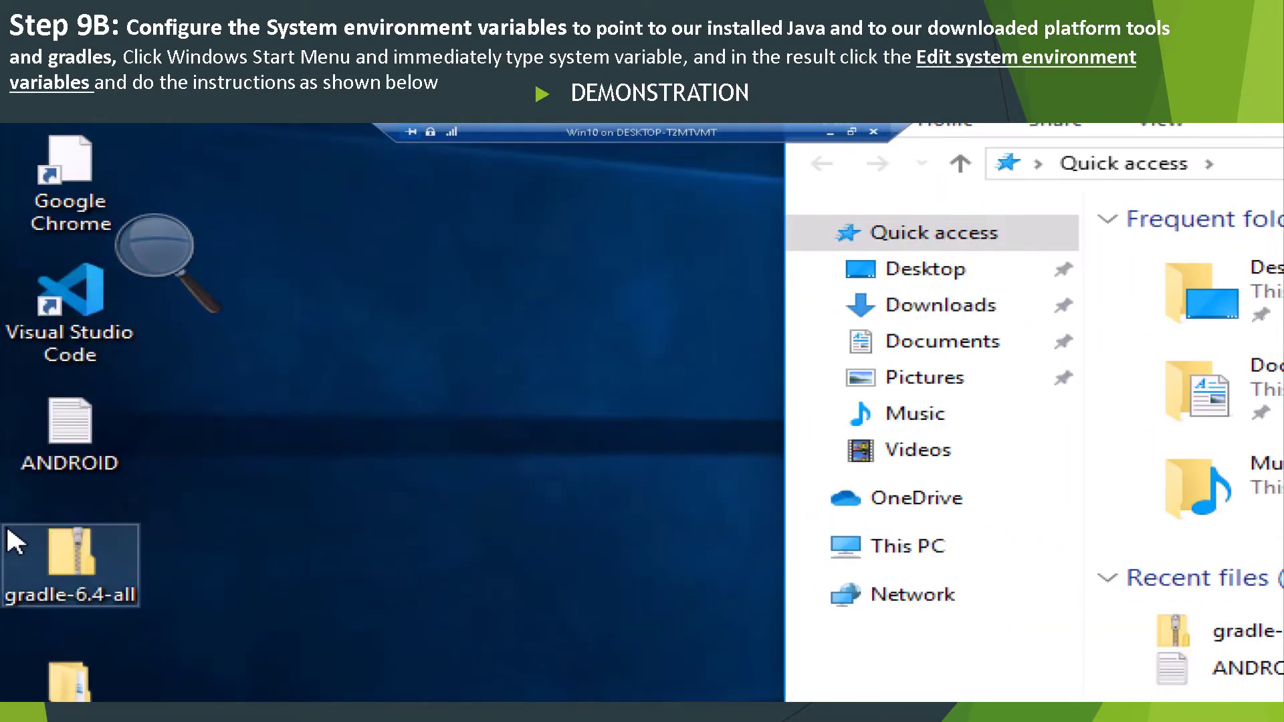
- Expand This PC, Local Disk (C:) and Program Files in the folder tree, widening the tree to fit the names
click(46, 529)
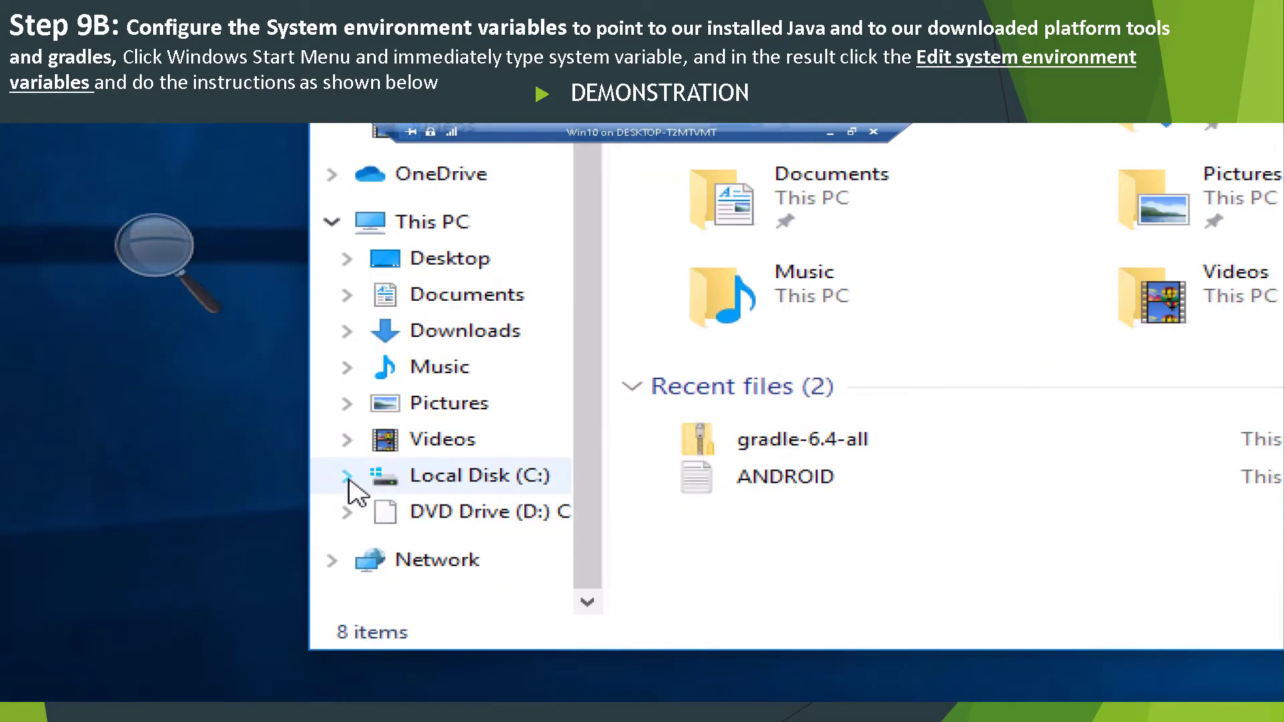
click(347, 476)
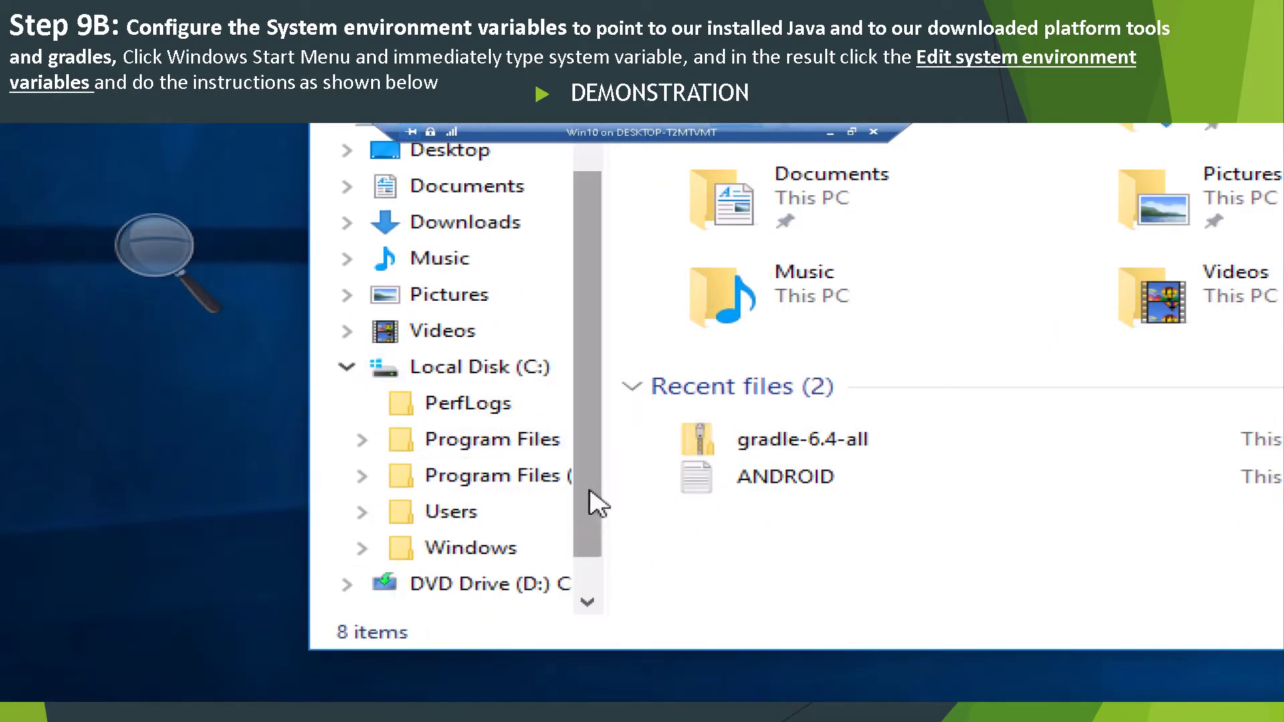
drag(605, 494, 707, 504)
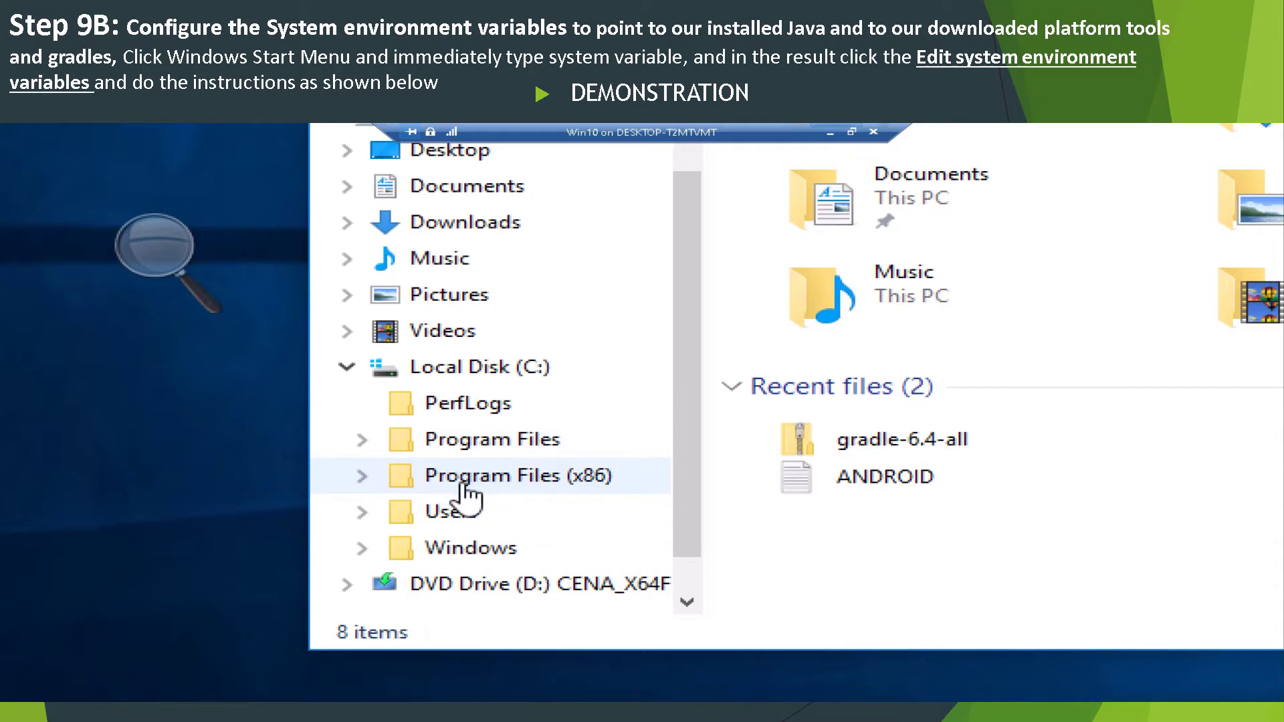
click(362, 443)
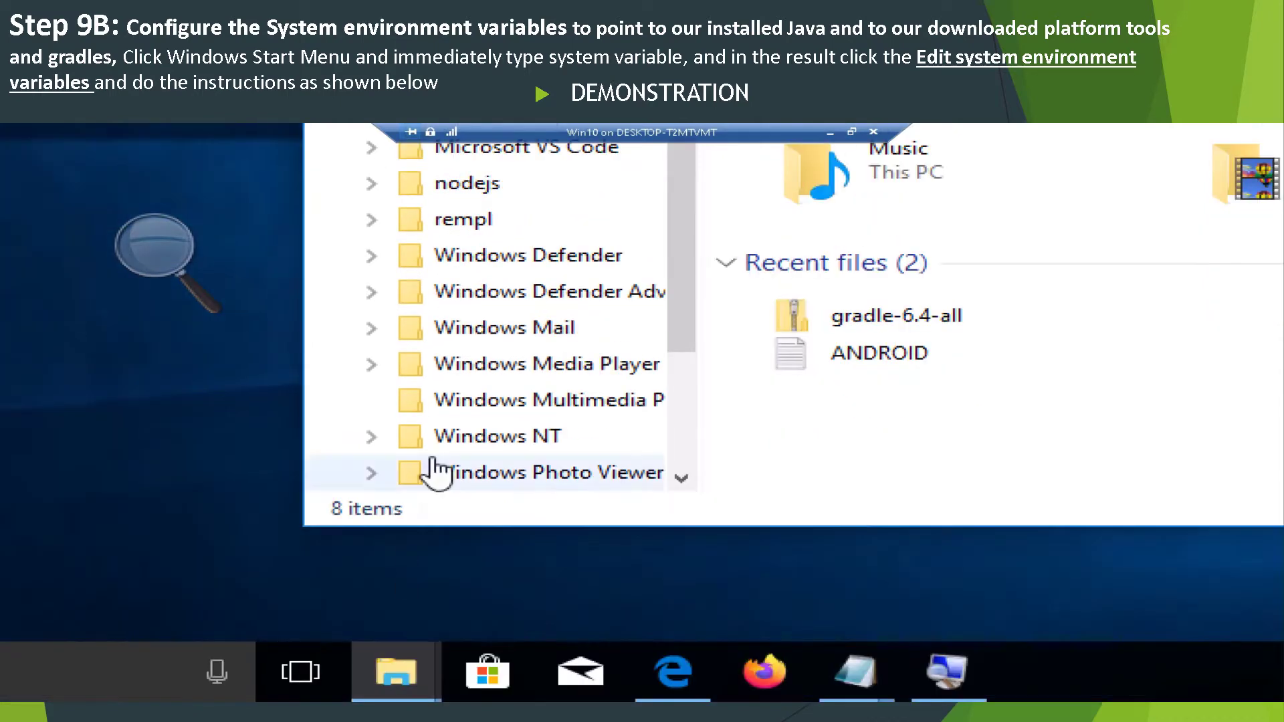
- Examine the folders inside Program Files and Program Files (x86) on Local Disk (C:)
scroll(433, 471, down, 3)
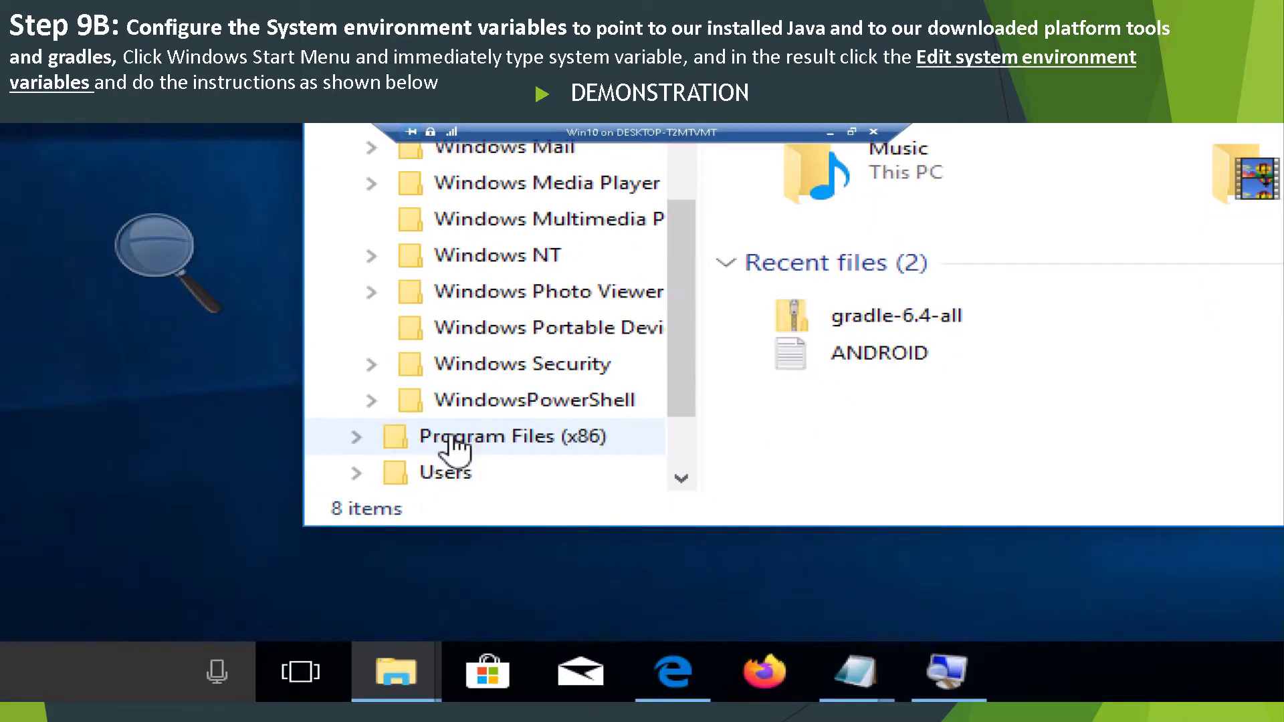
click(360, 327)
scroll(502, 431, down, 2)
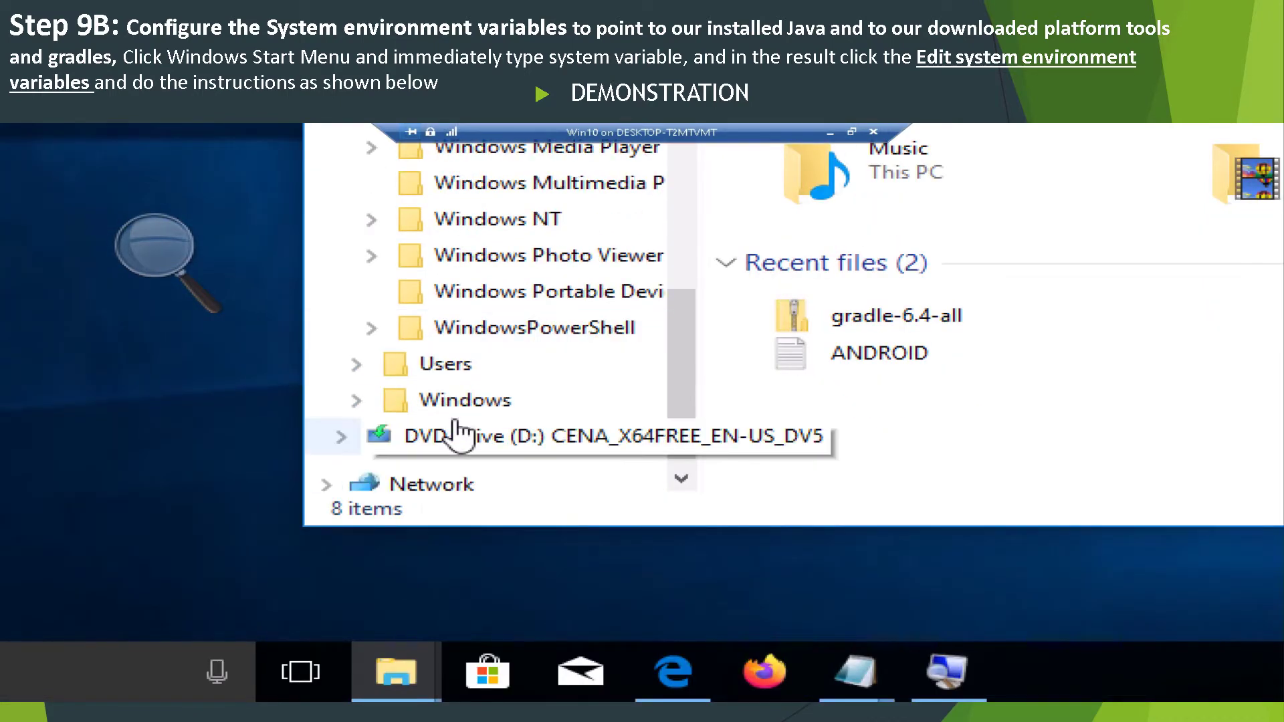
scroll(510, 394, up, 5)
scroll(519, 342, up, 1)
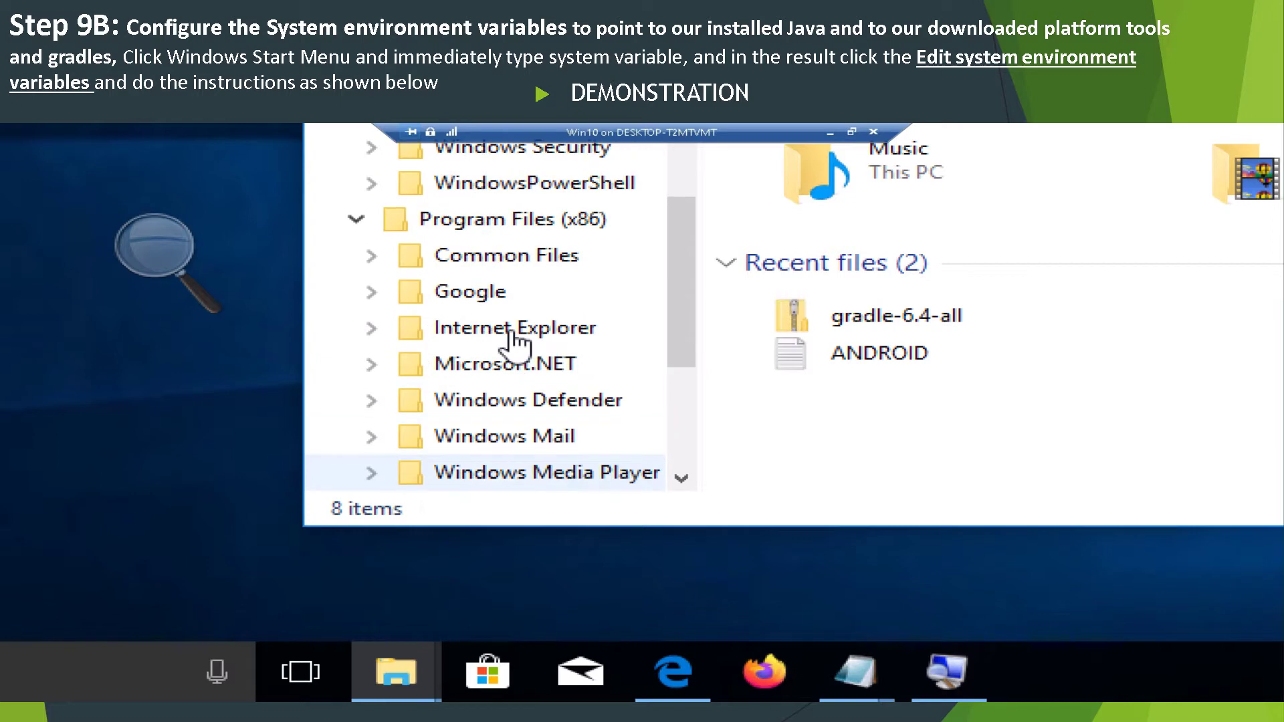
scroll(614, 354, down, 7)
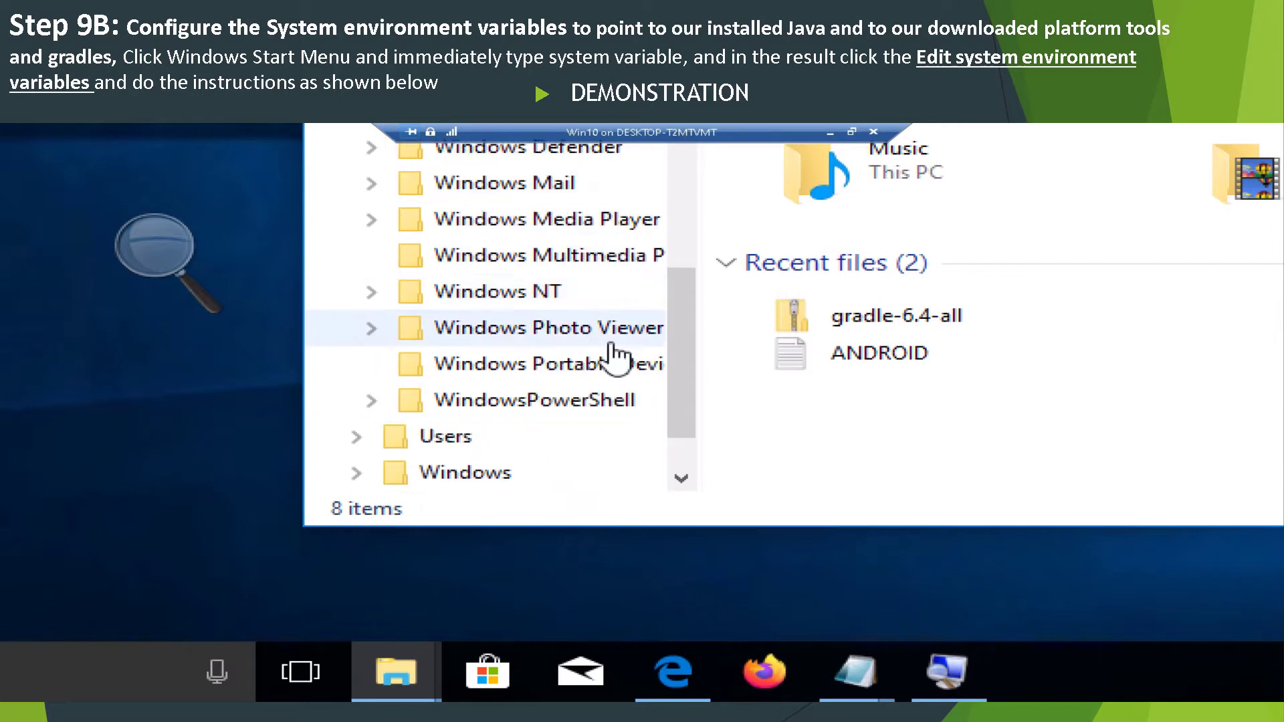
scroll(615, 356, up, 1)
scroll(576, 378, up, 2)
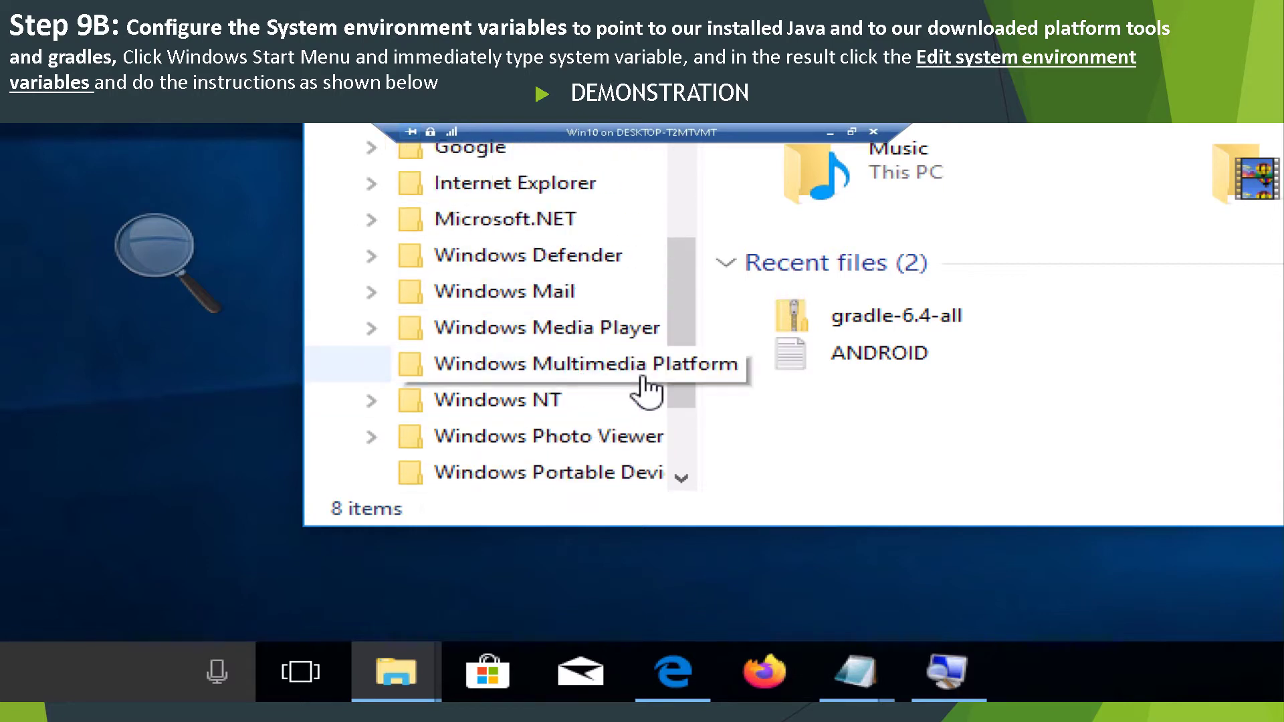
scroll(648, 372, up, 2)
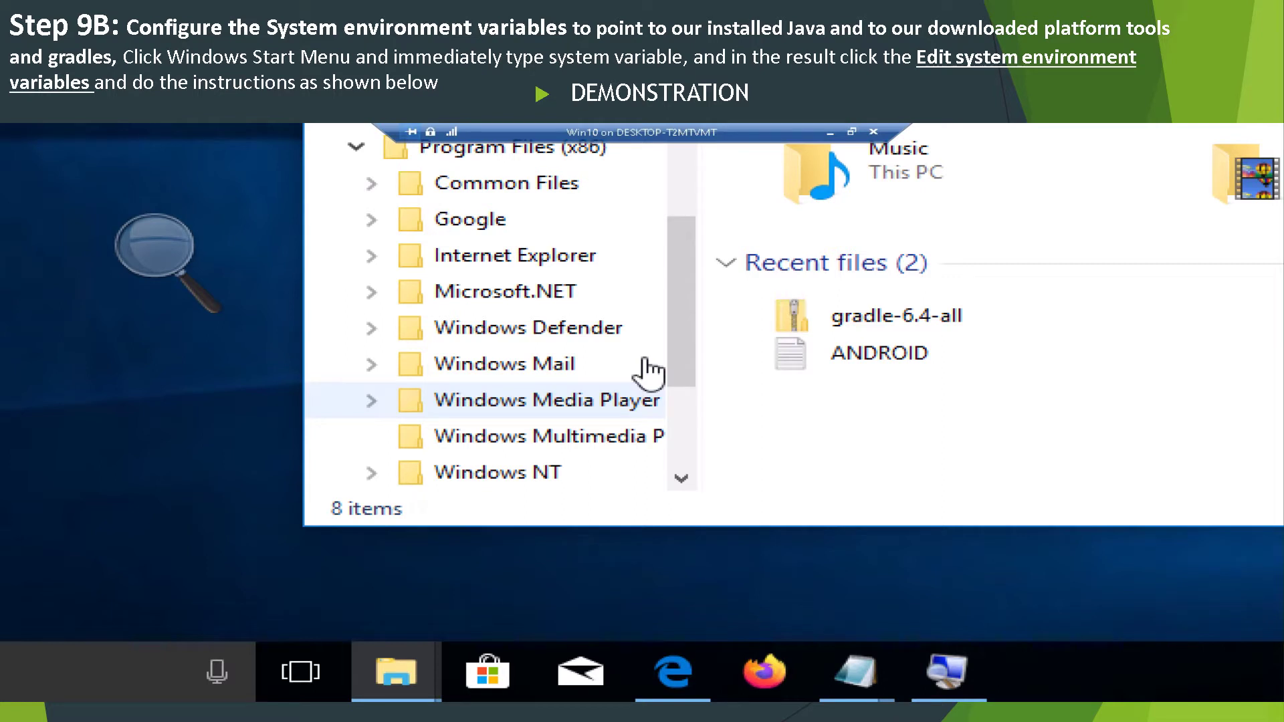
scroll(645, 361, down, 4)
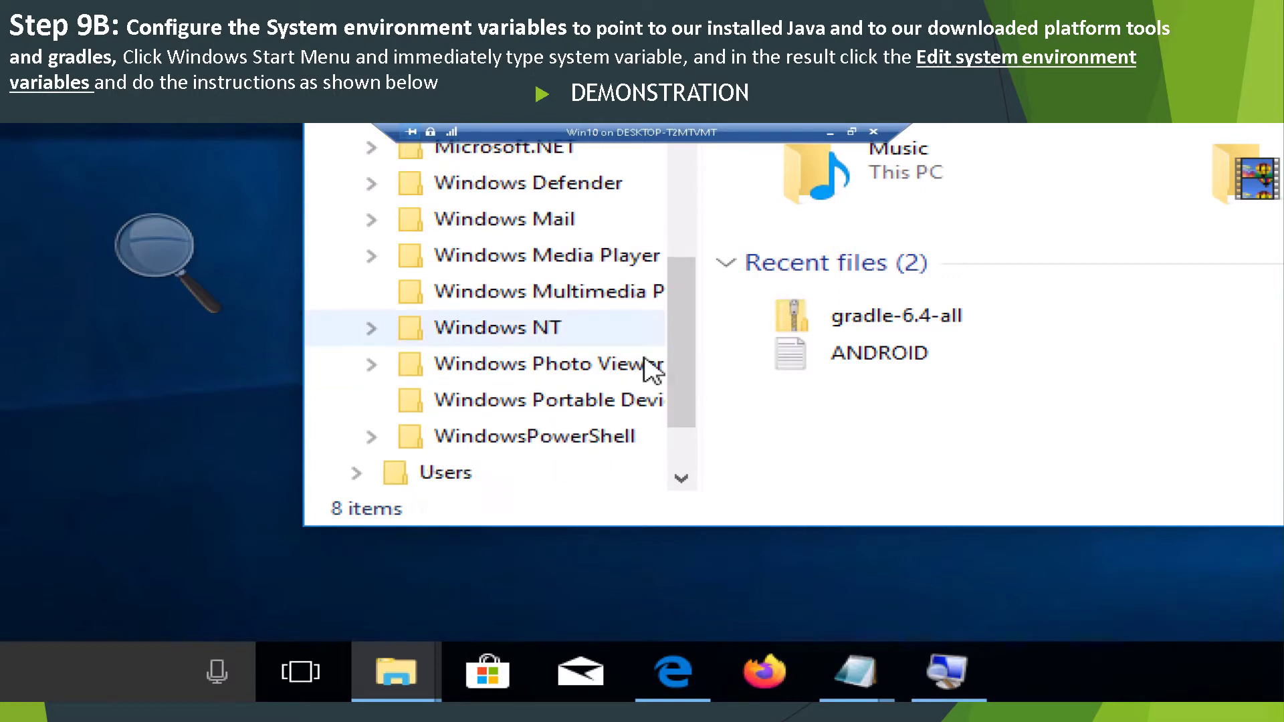
scroll(644, 364, up, 7)
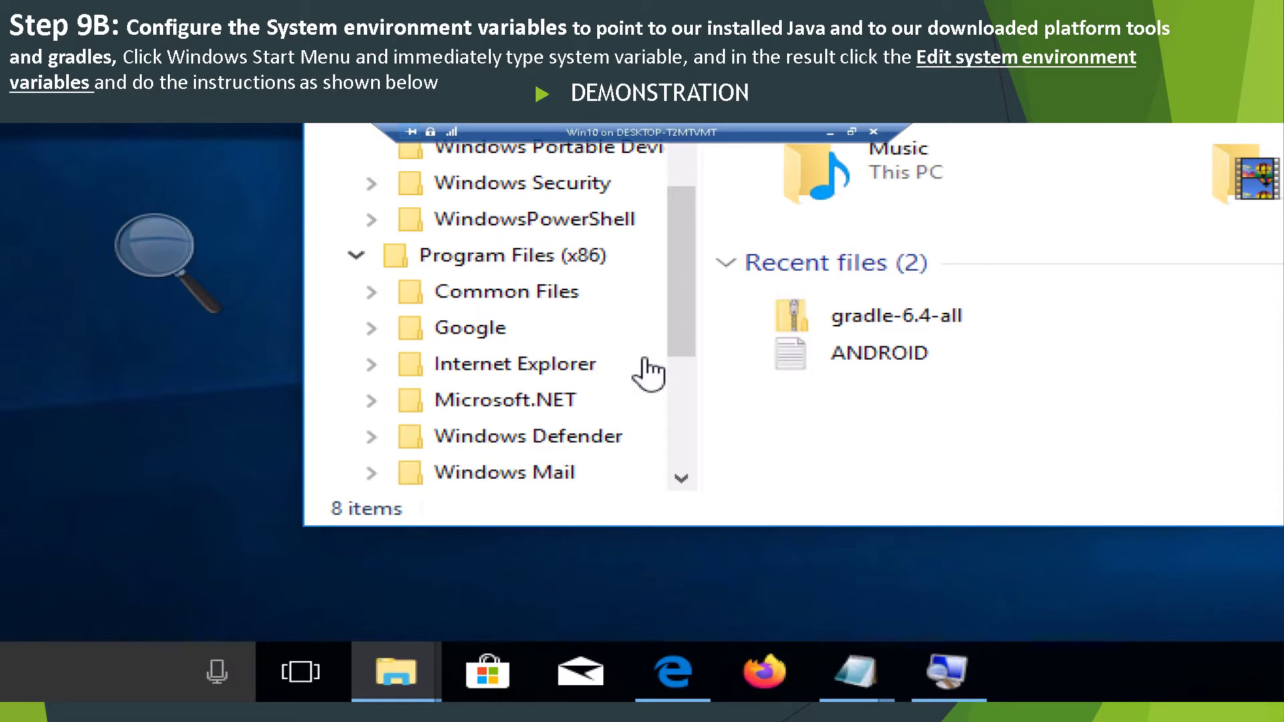
scroll(505, 267, up, 3)
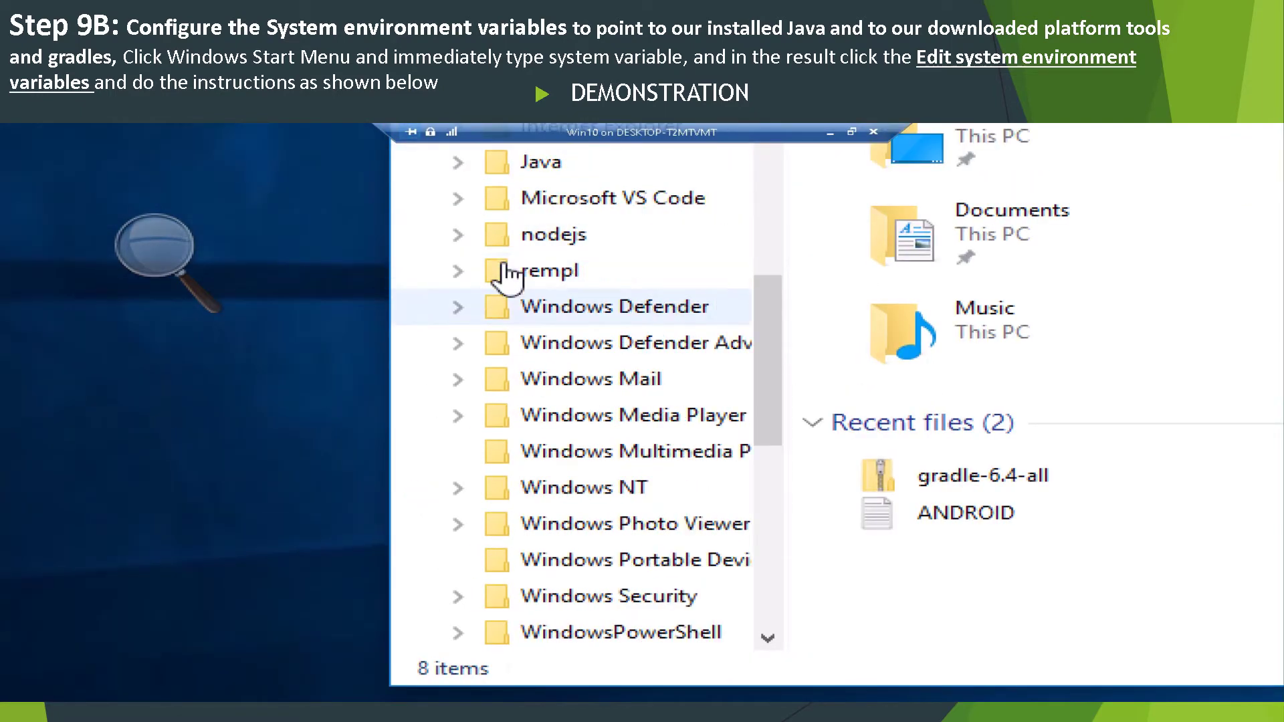
scroll(508, 271, up, 4)
- Collapse Program Files, Program Files (x86) and Local Disk (C:) in the folder tree
click(439, 348)
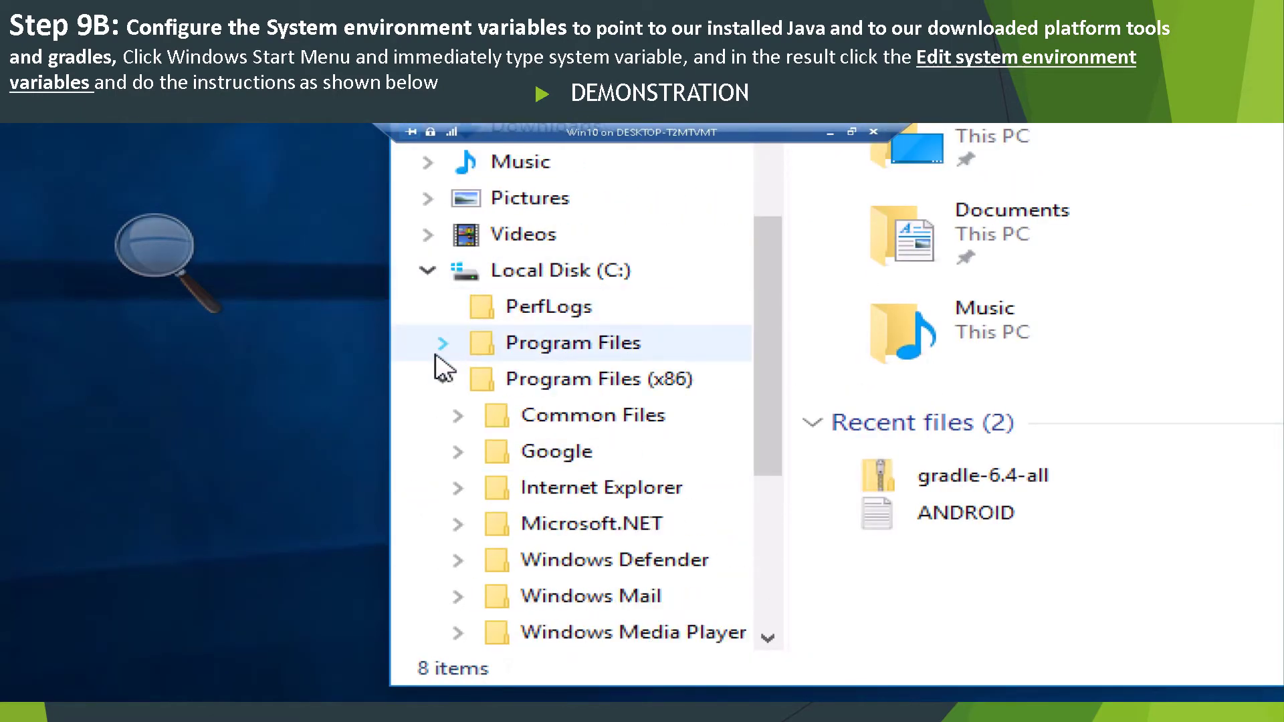
click(443, 379)
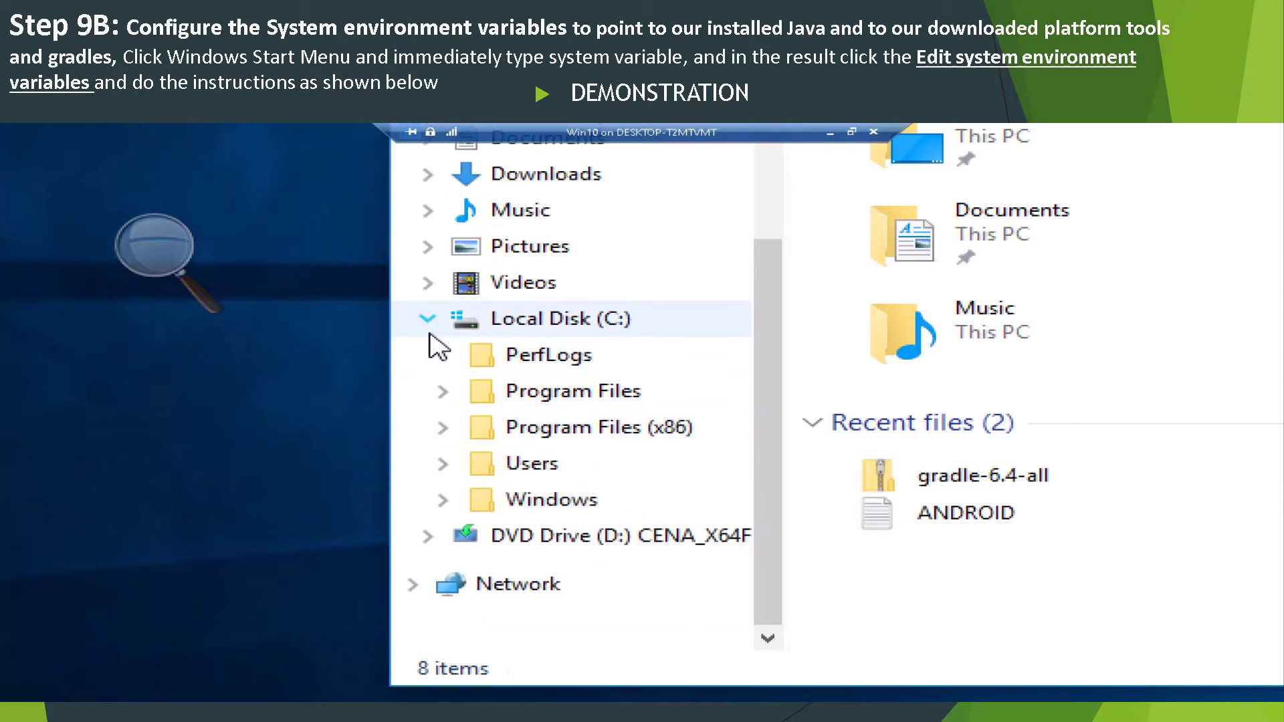
click(426, 320)
scroll(735, 442, up, 2)
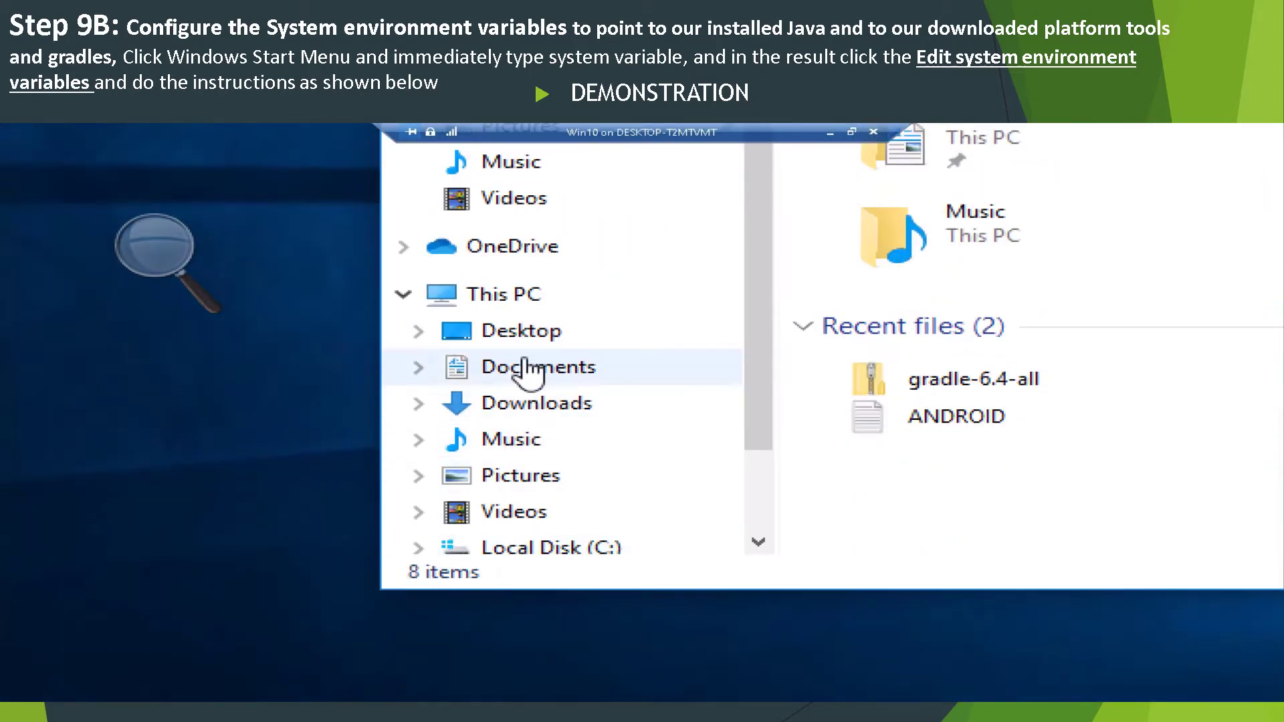
- Open the properties of This PC to show the computer's system information
click(485, 301)
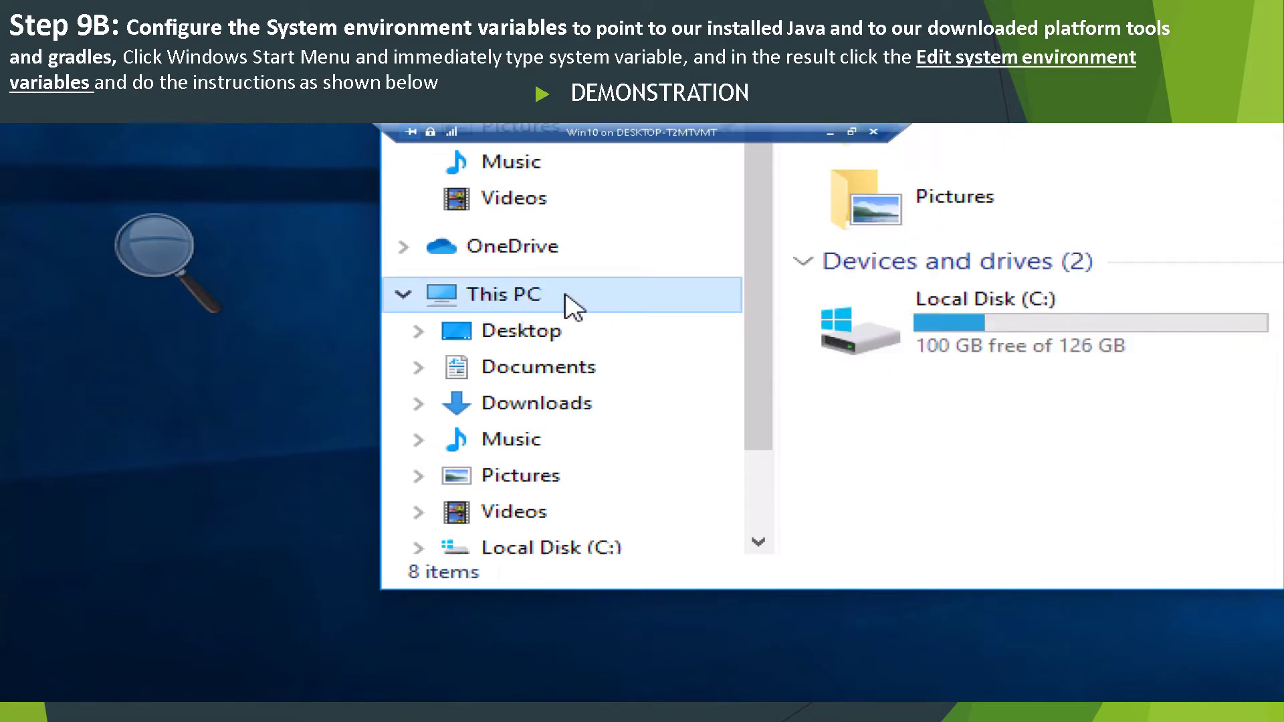
right_click(572, 308)
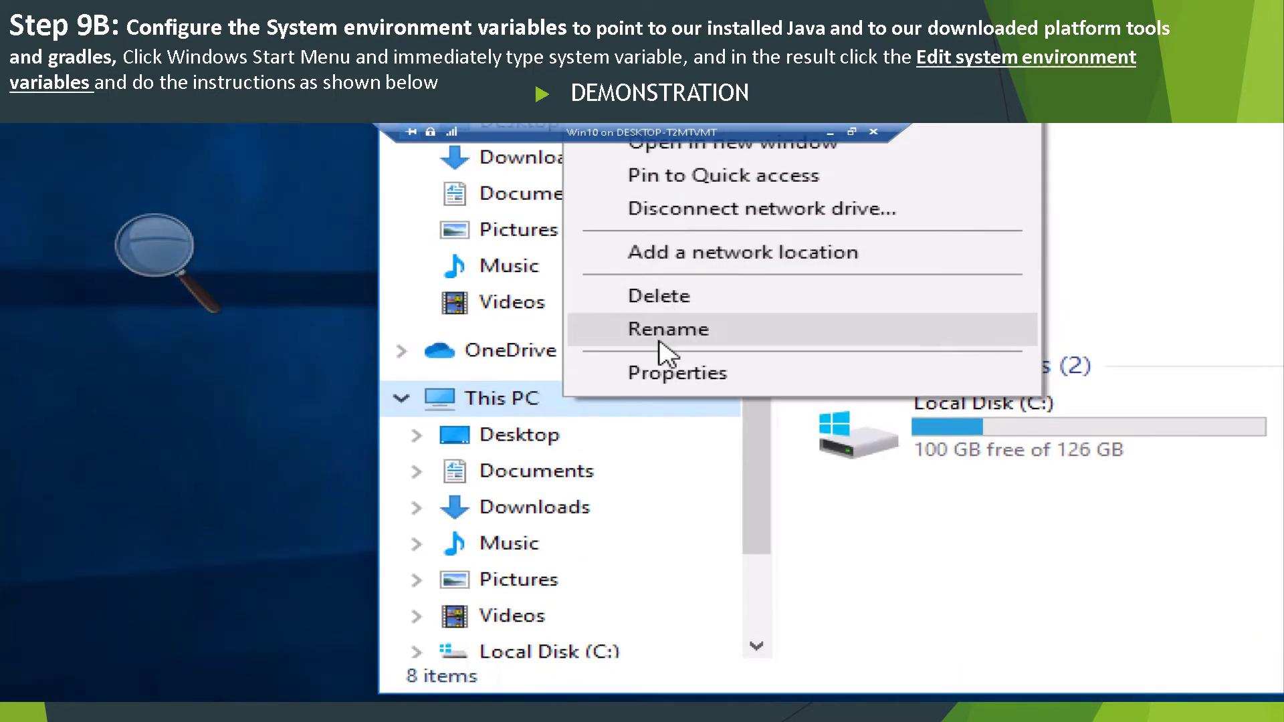
click(675, 374)
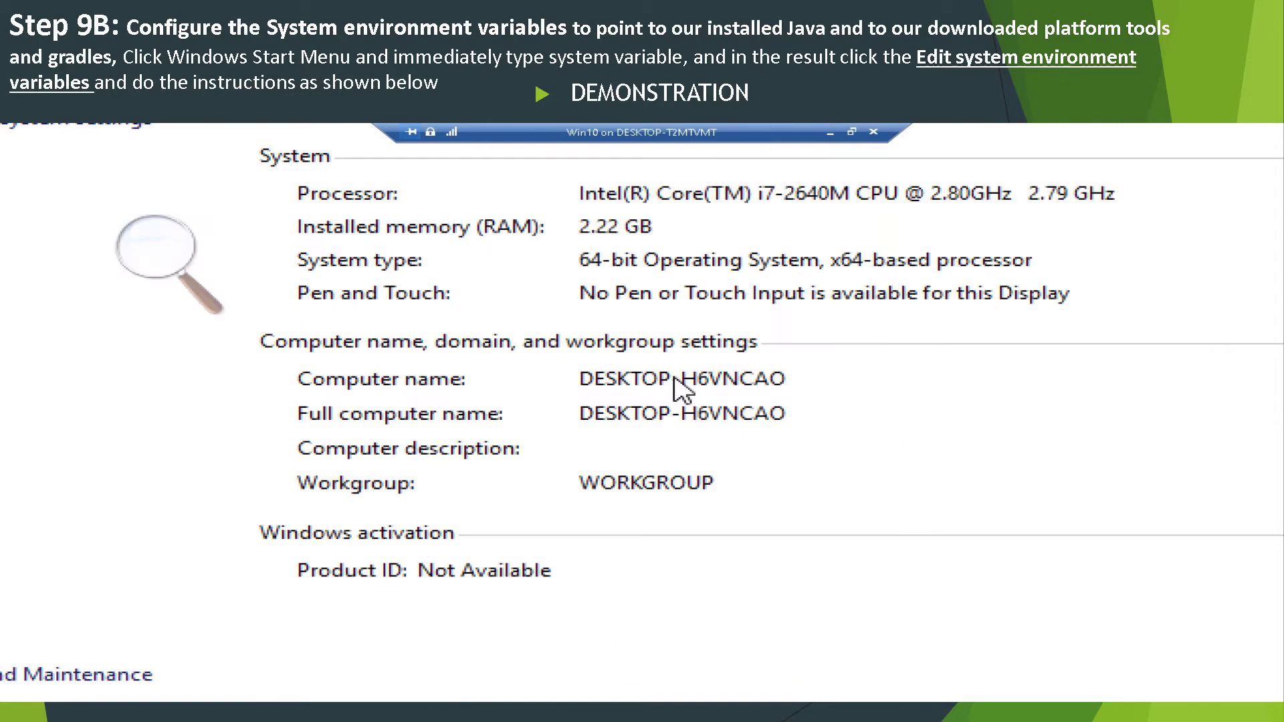
- Set the Magnifier to 100% and move it to the blank area below the System window's links
click(177, 258)
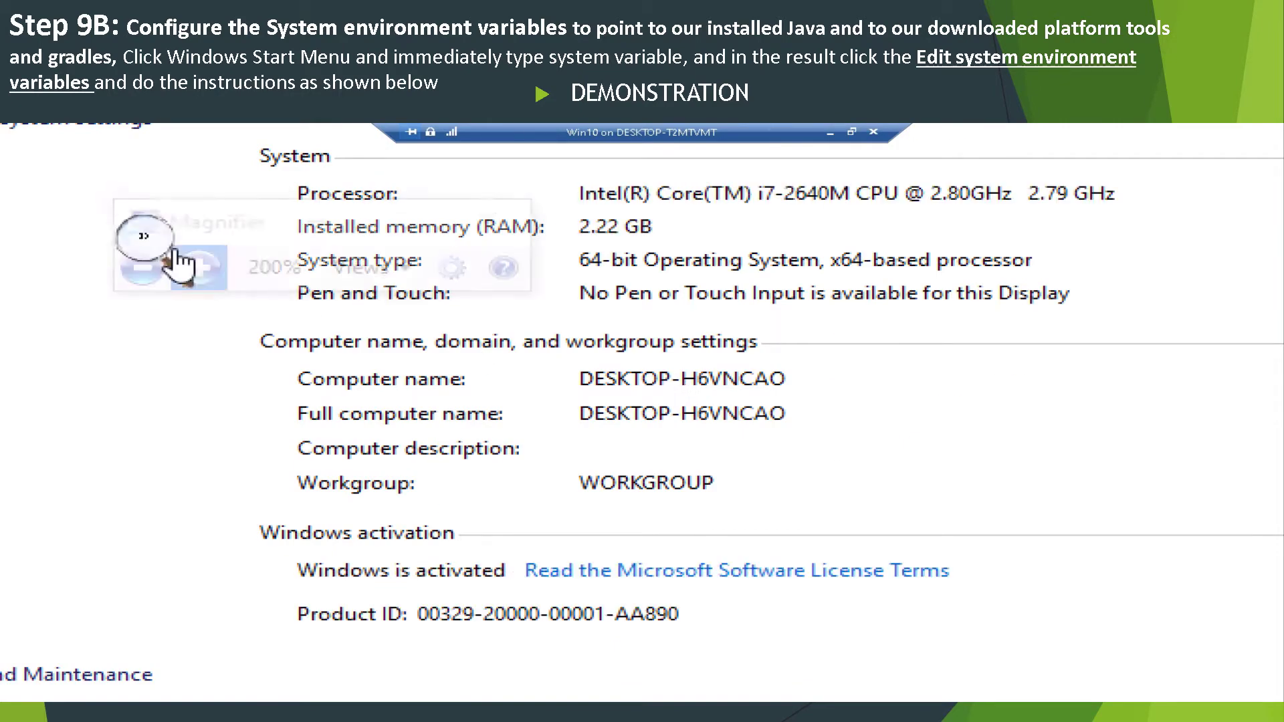
click(152, 268)
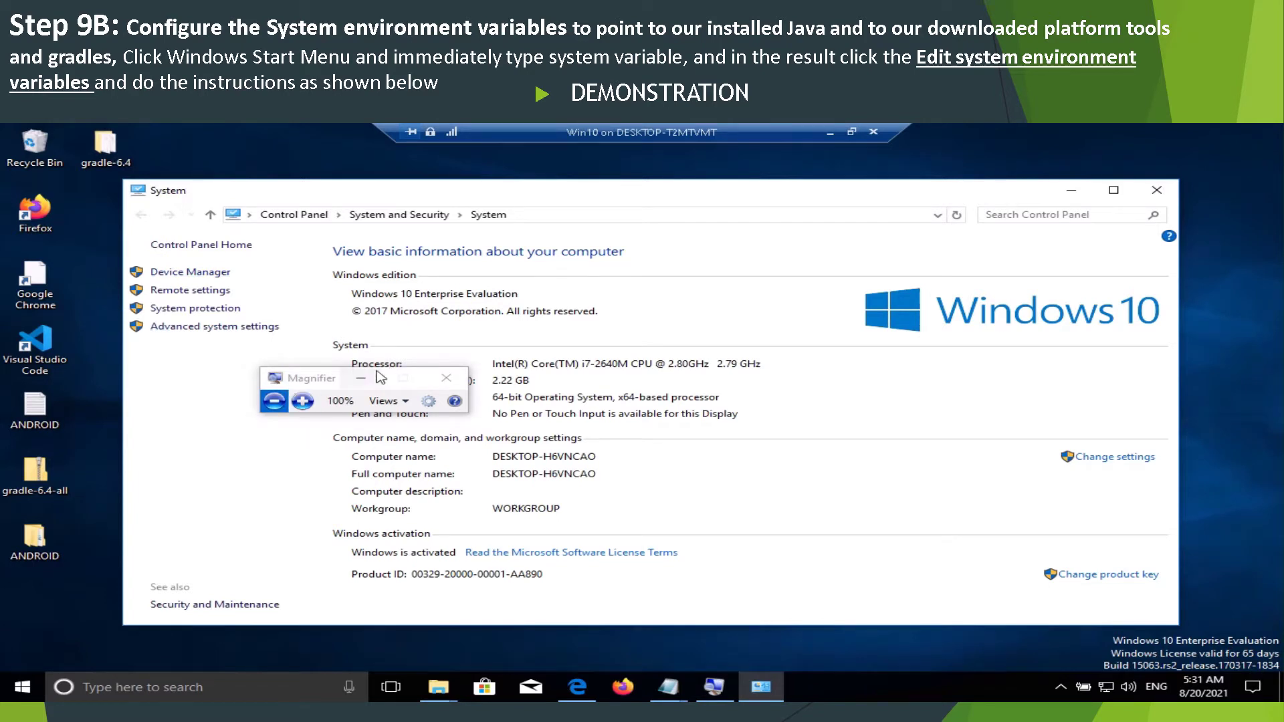
drag(304, 382, 188, 405)
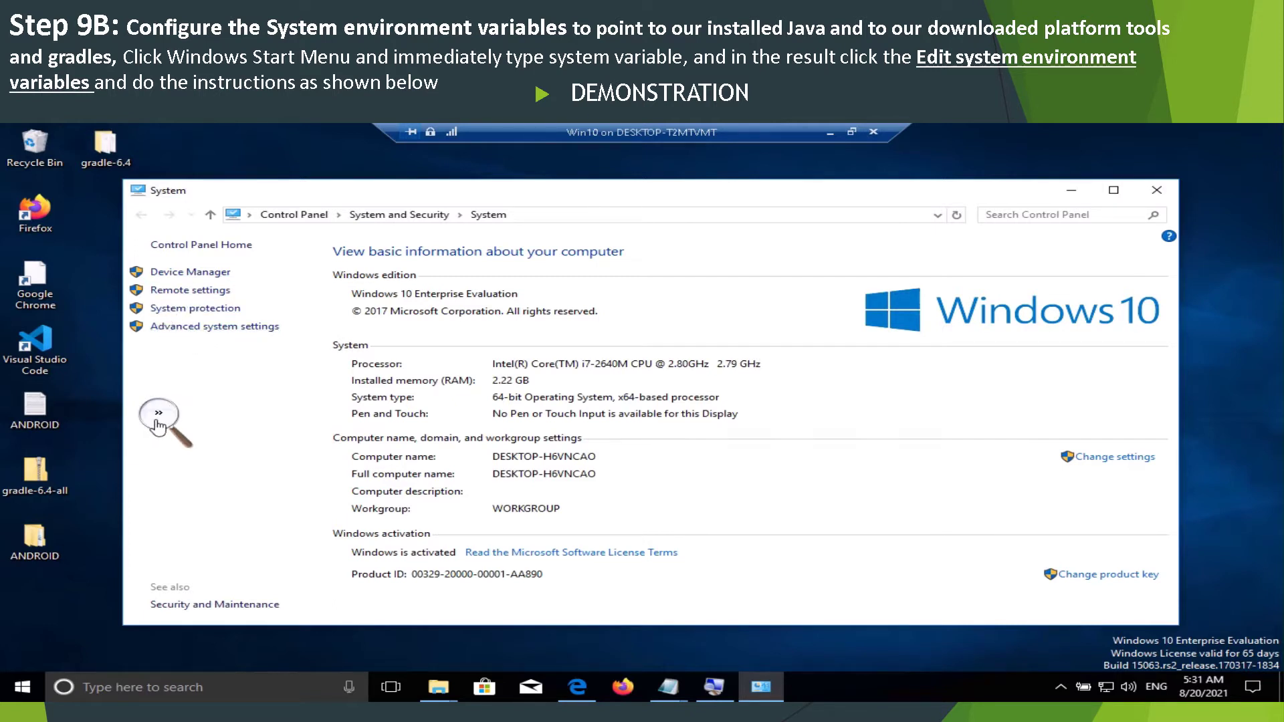
- Magnify the screen and open the advanced system settings
click(159, 425)
click(173, 426)
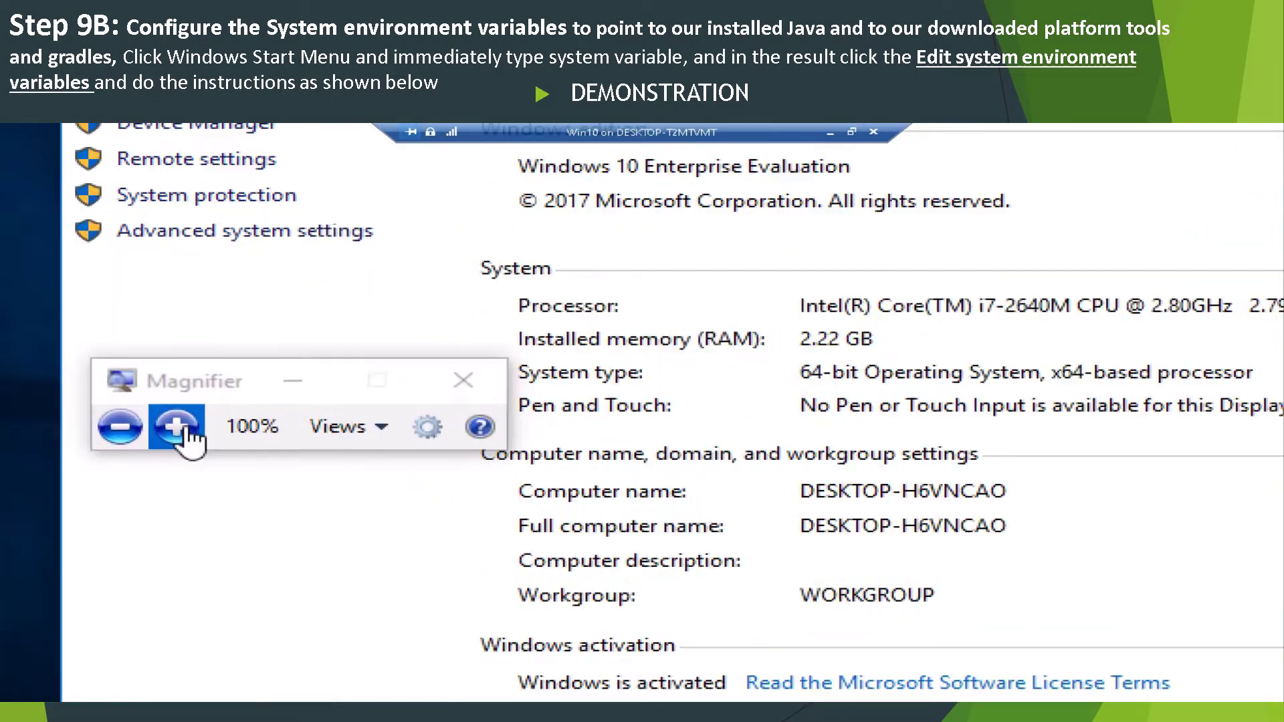
click(208, 231)
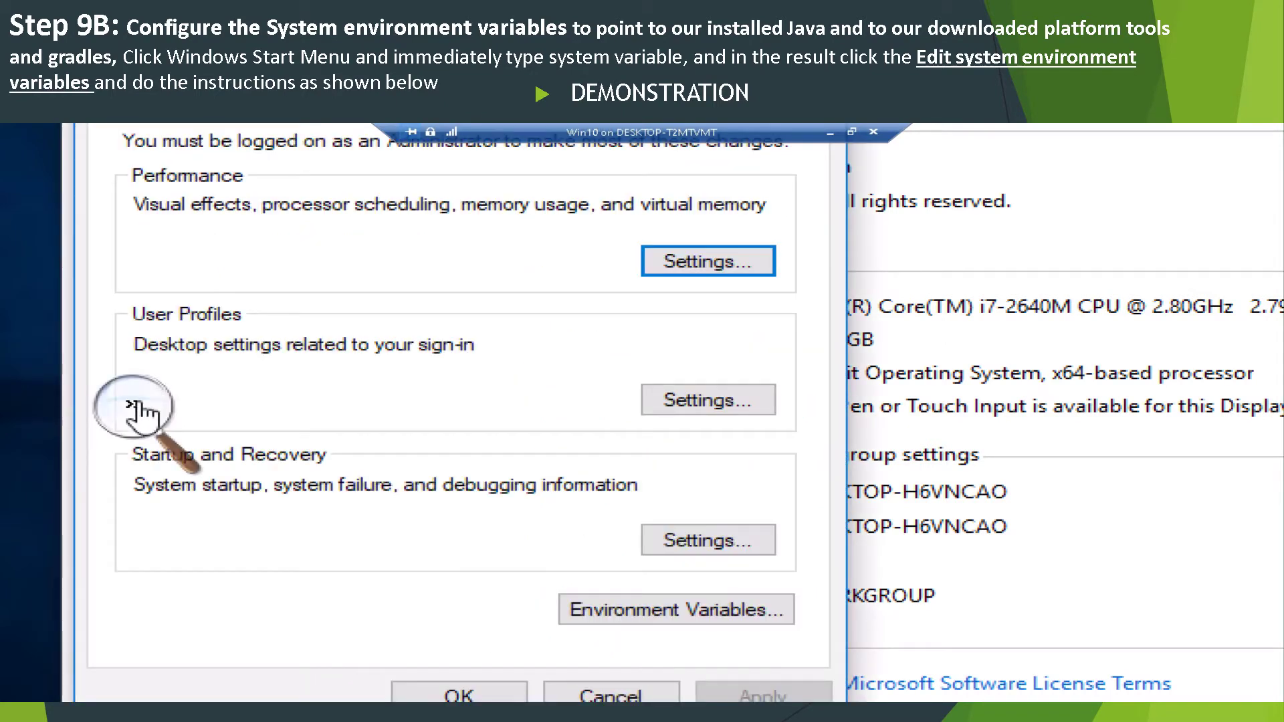
- Return the Magnifier to 100% so the whole System Properties dialog fits on screen
click(137, 409)
click(115, 425)
click(115, 424)
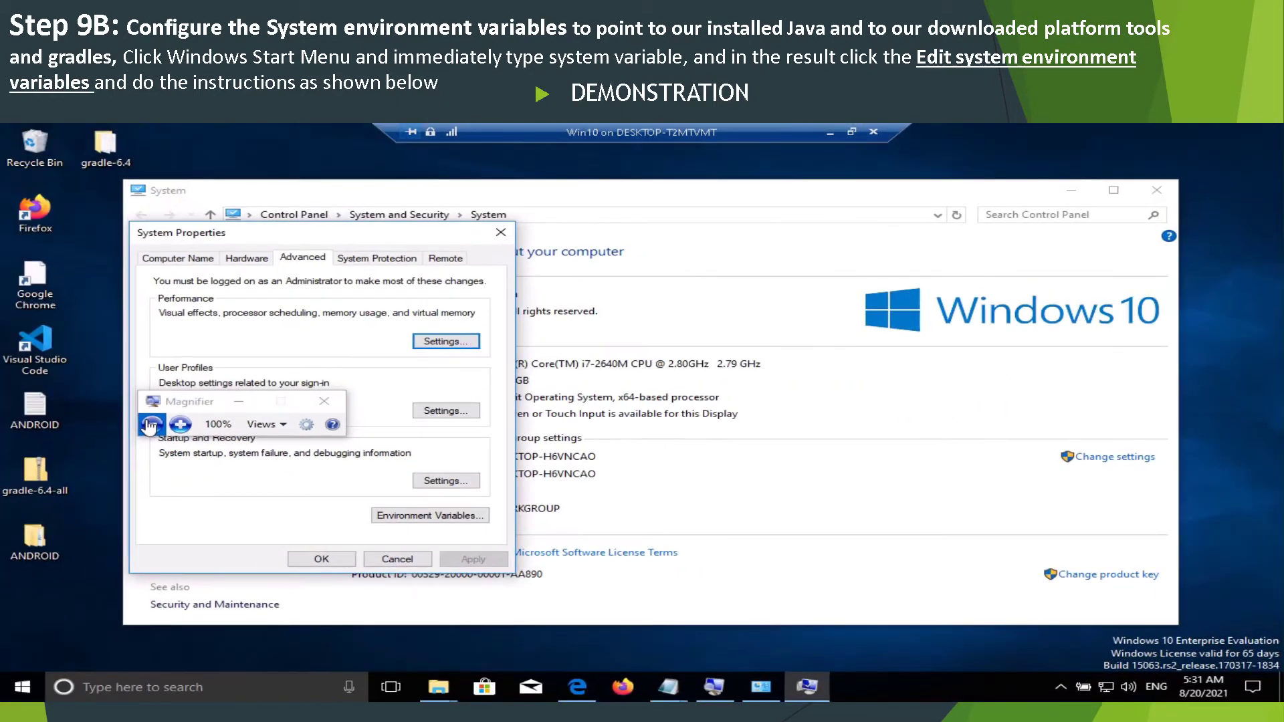
- Minimize the System and This PC windows, reposition the System Properties dialog, and open the environment variables from it
drag(193, 231, 160, 229)
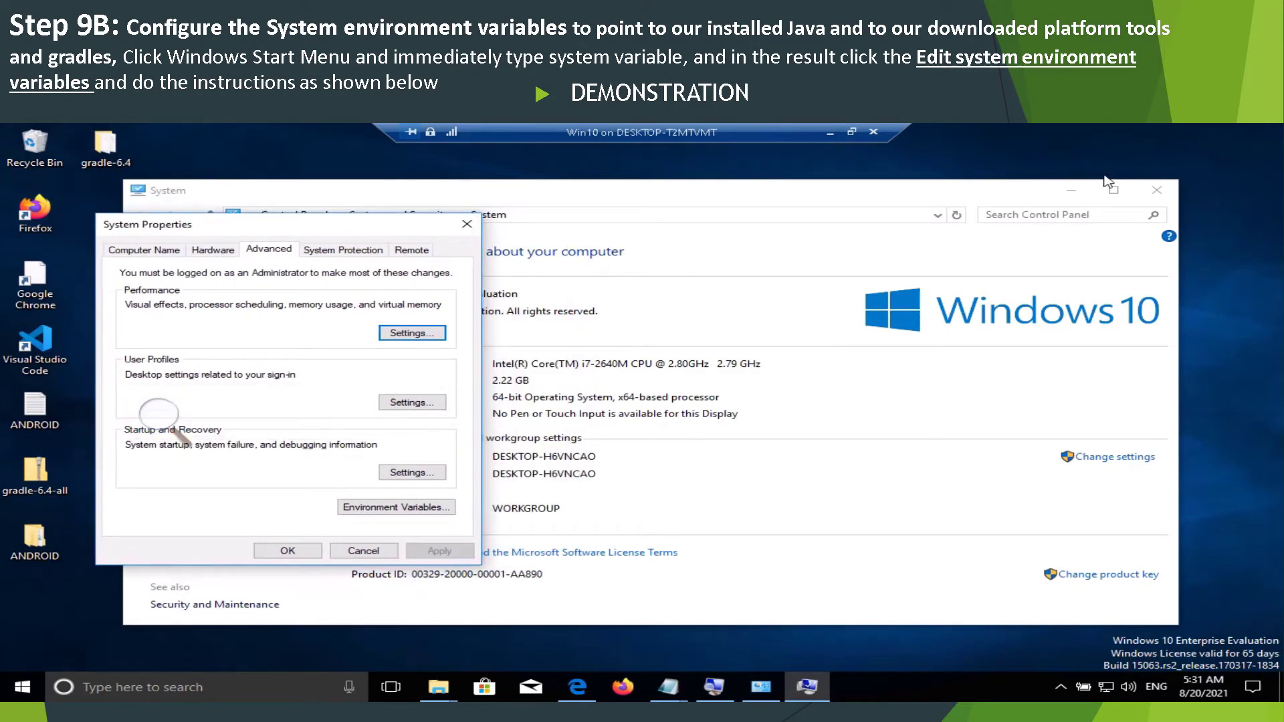
click(1070, 192)
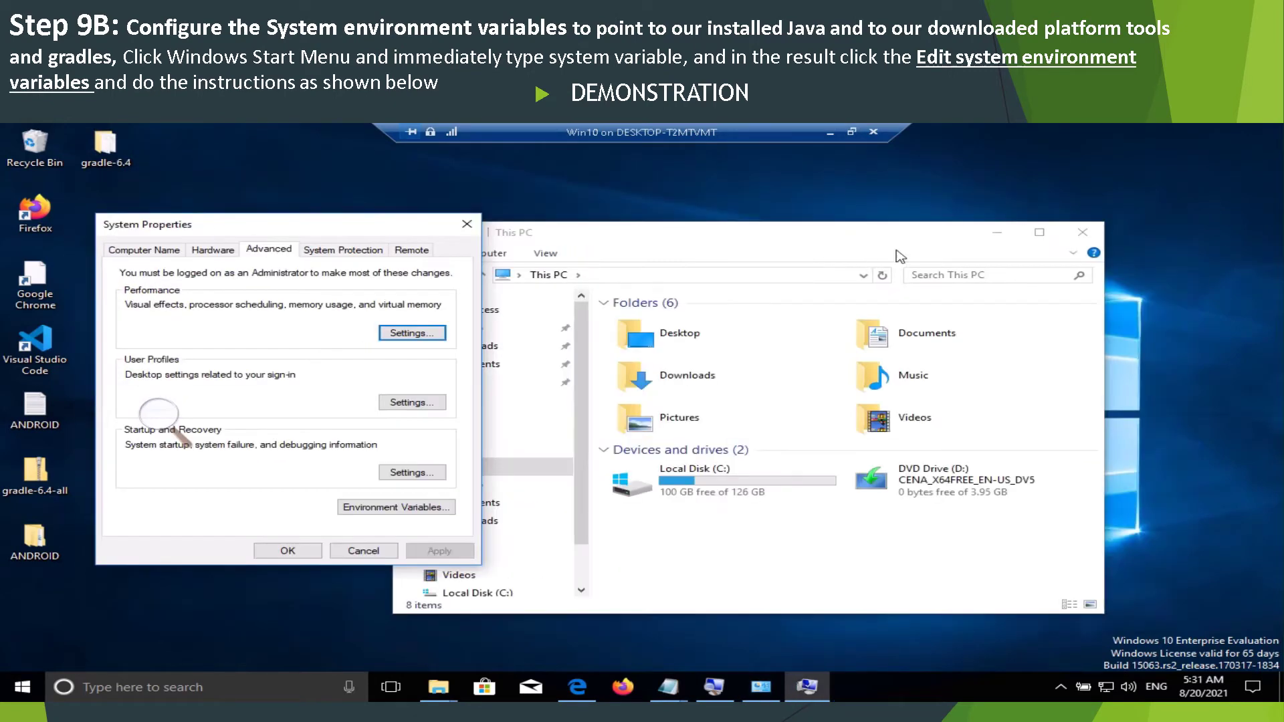
click(997, 232)
drag(322, 226, 421, 217)
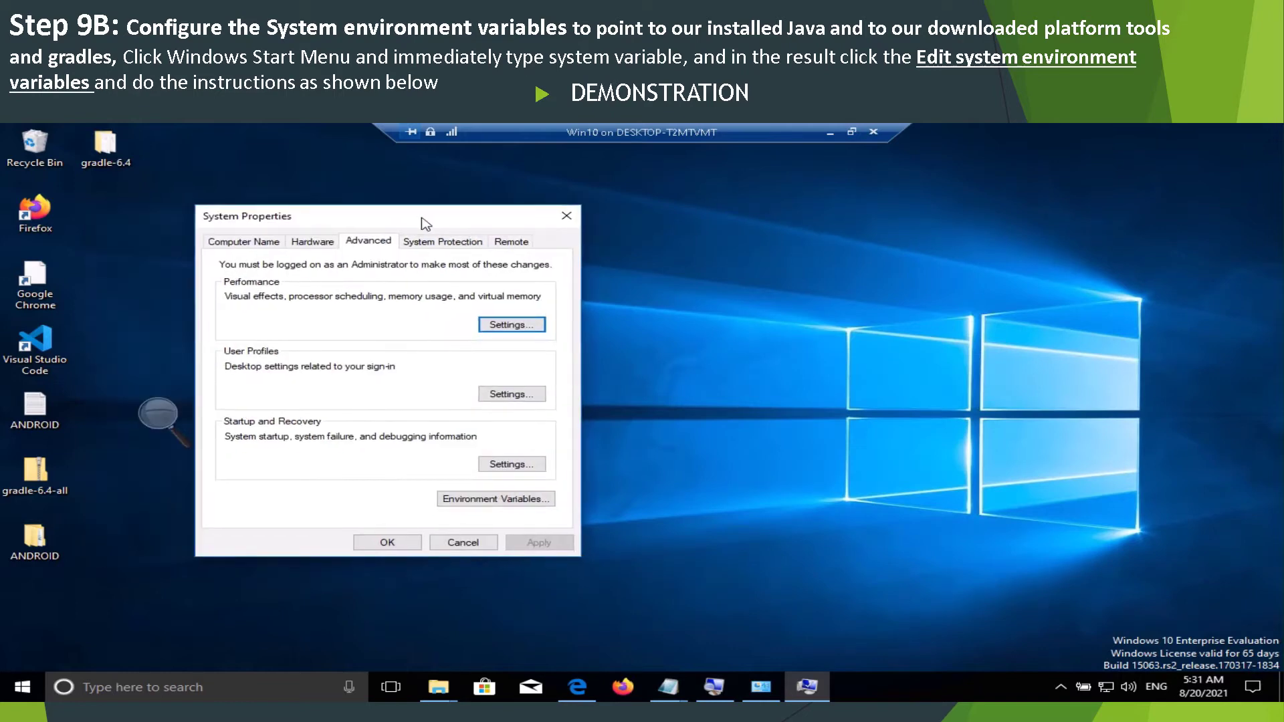
click(461, 505)
click(469, 506)
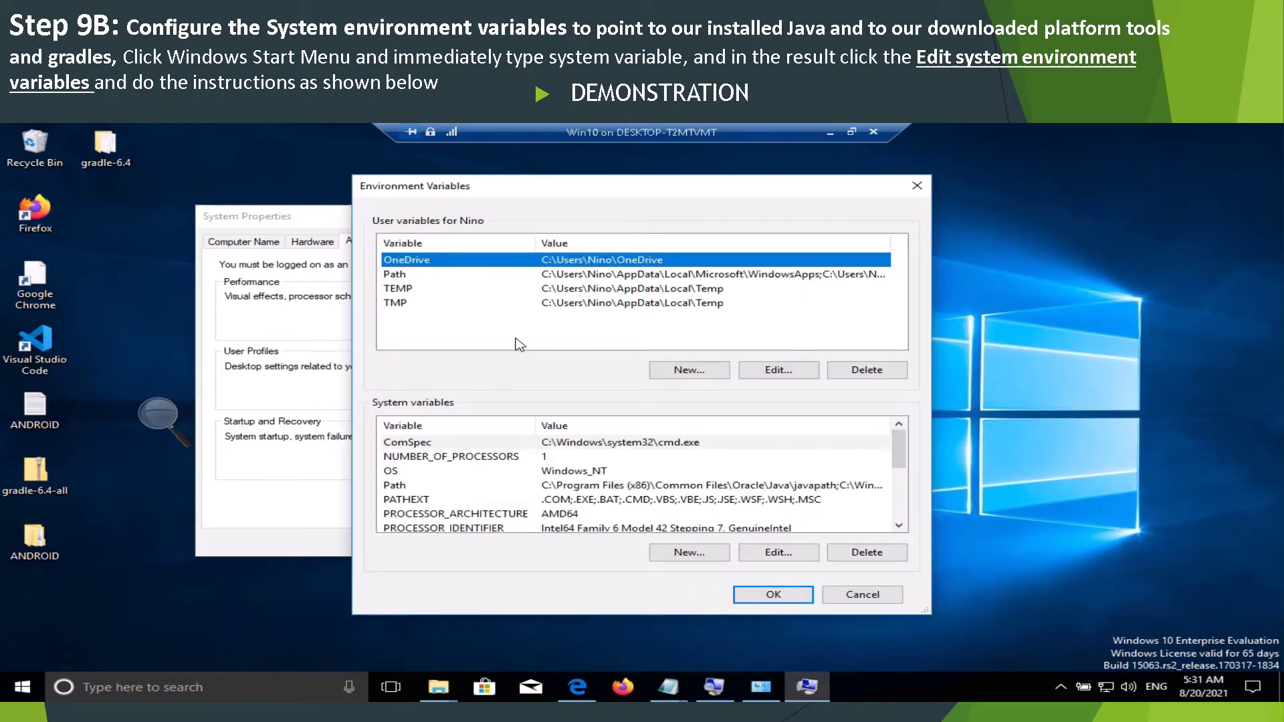
- Open the Path variable under System variables for editing
click(421, 288)
click(423, 275)
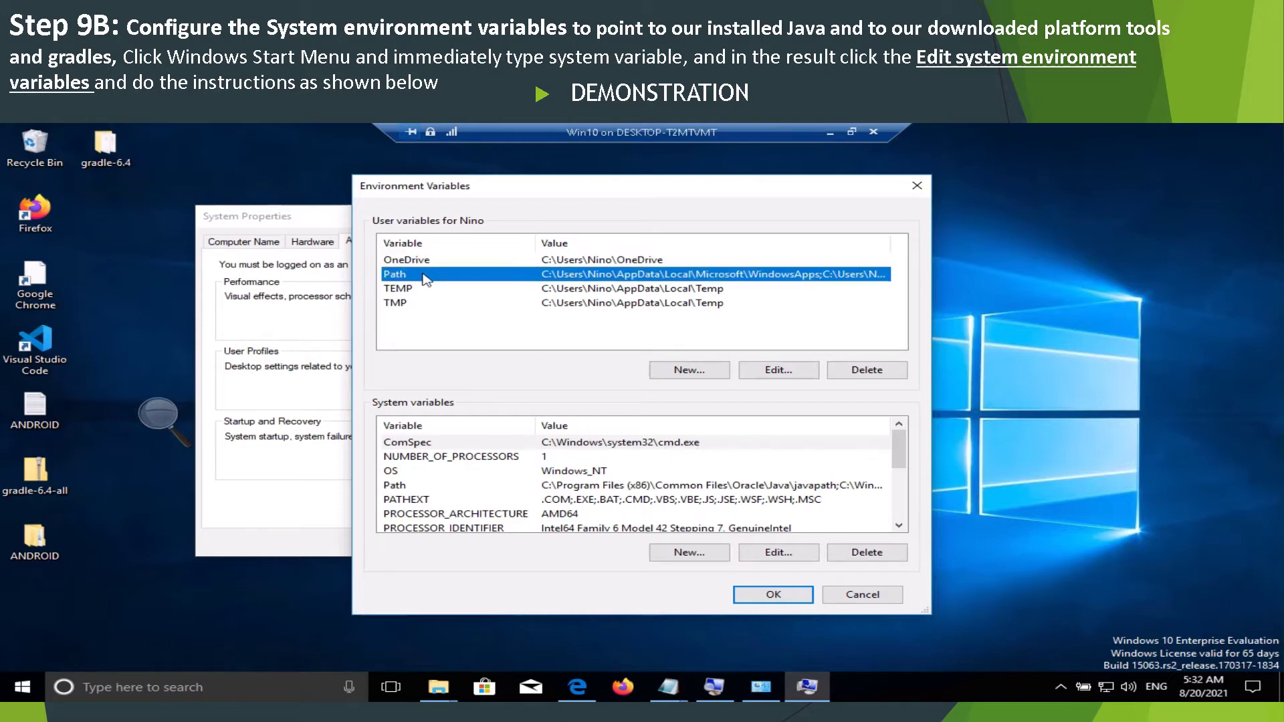
click(525, 491)
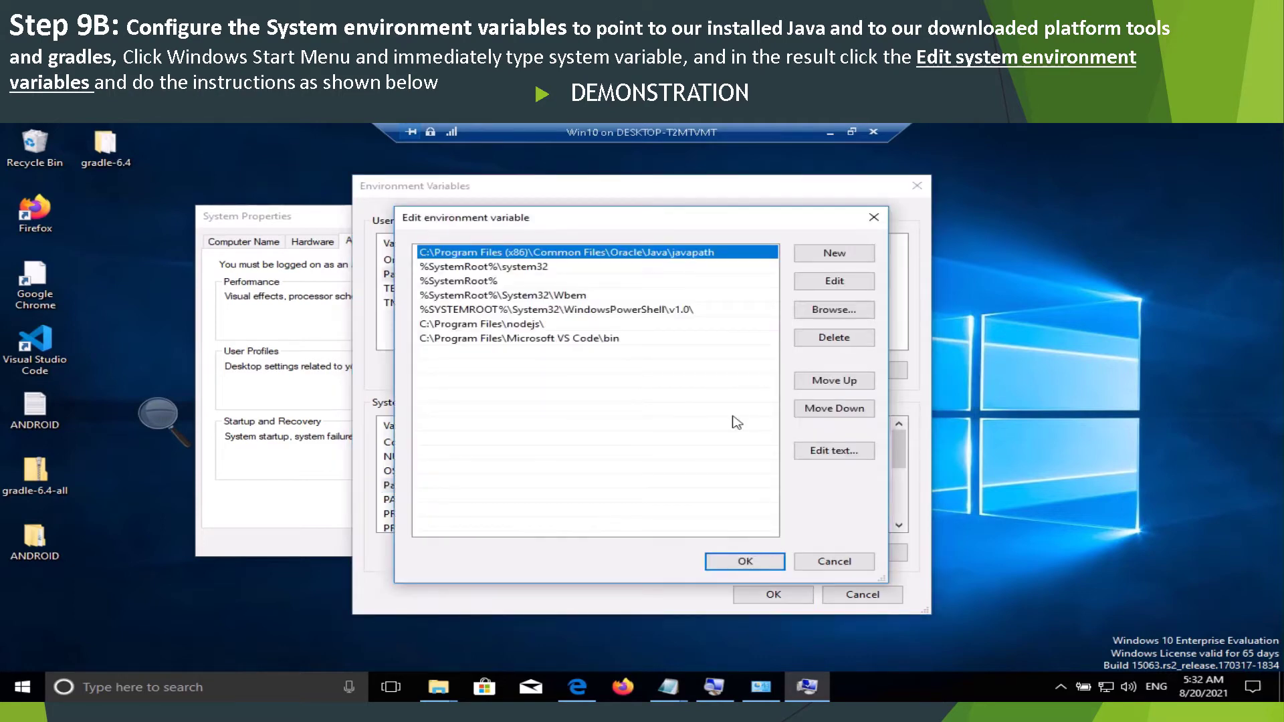
click(604, 359)
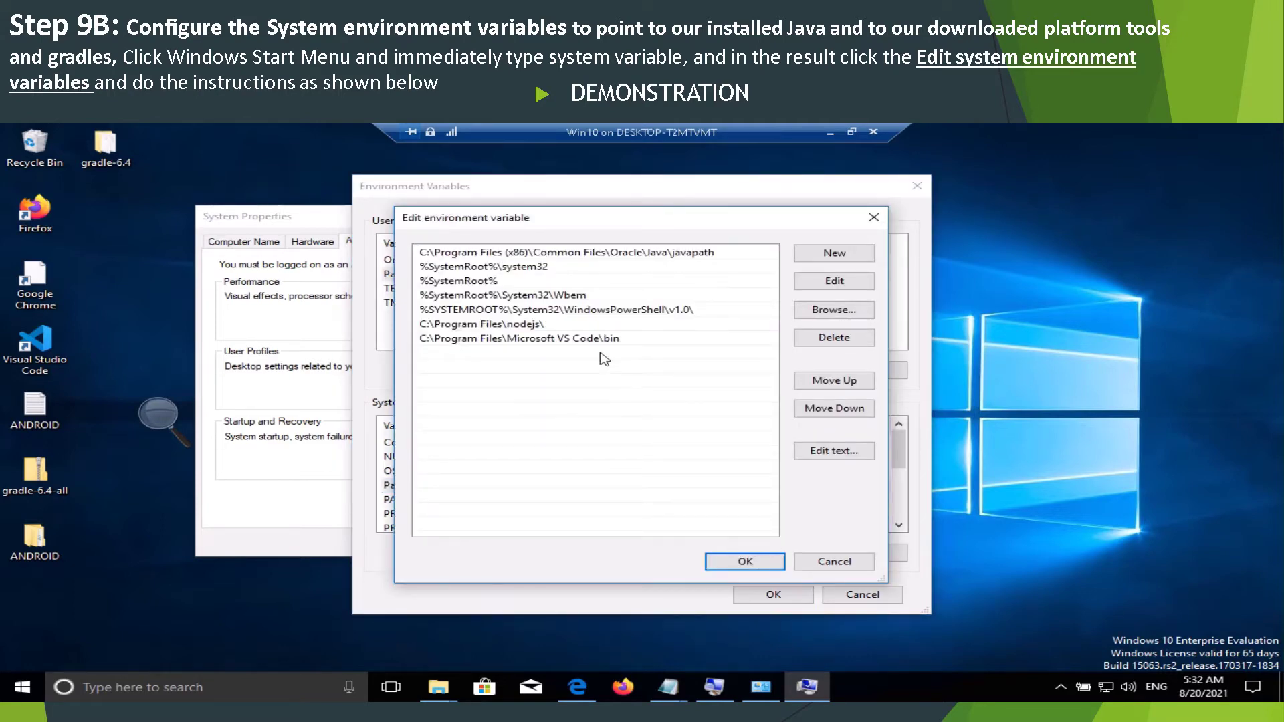
- Add the folder C:\Program Files\Java\jdk1.8.0_301\bin as a new entry in the system Path variable
click(834, 253)
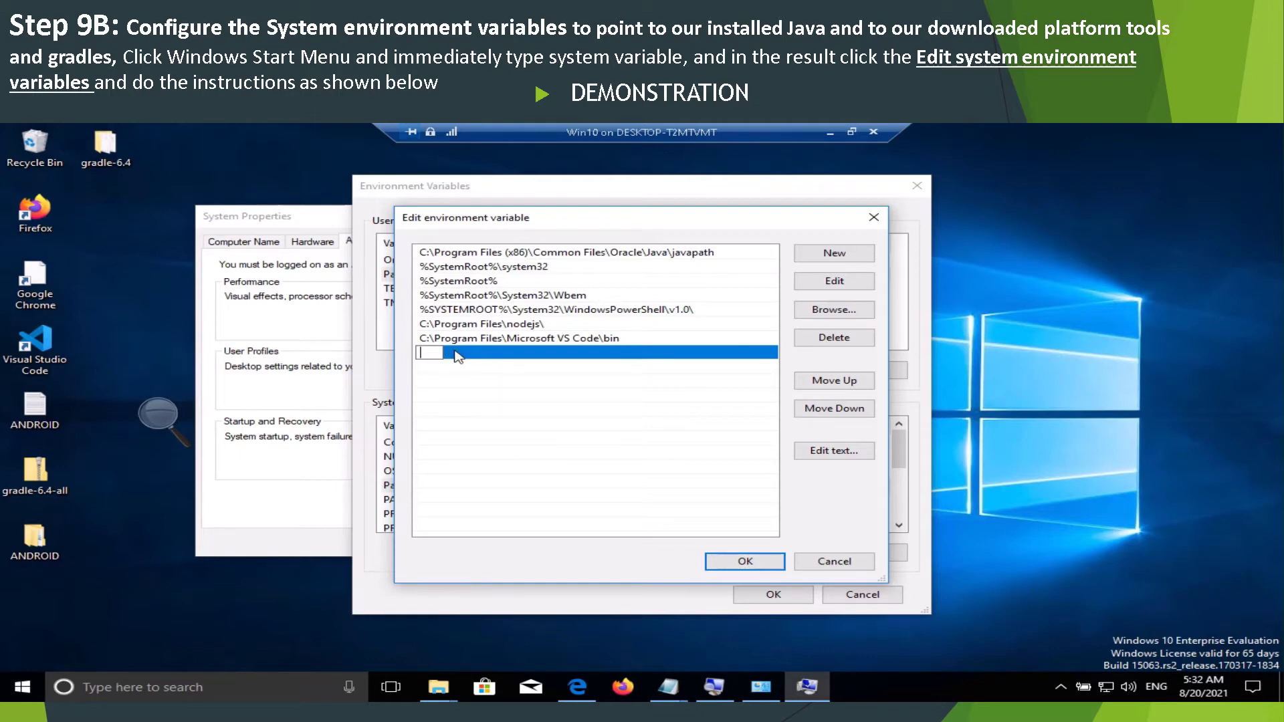
click(839, 311)
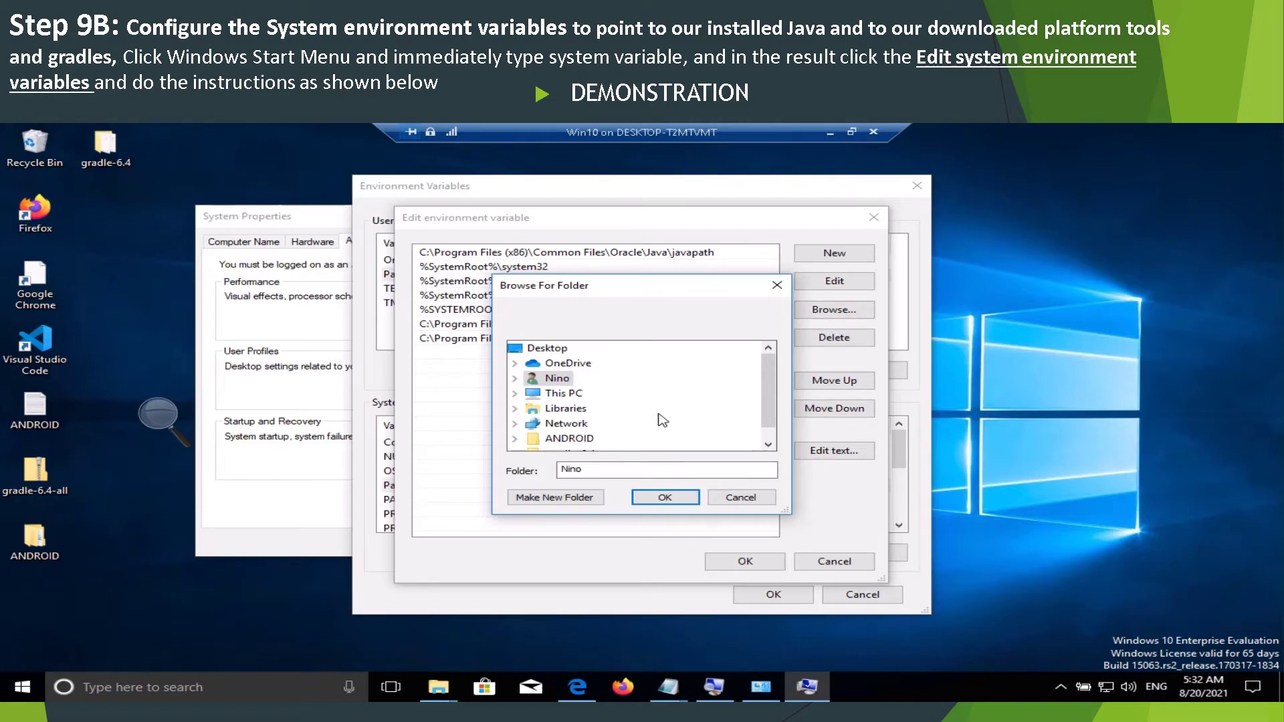
click(514, 394)
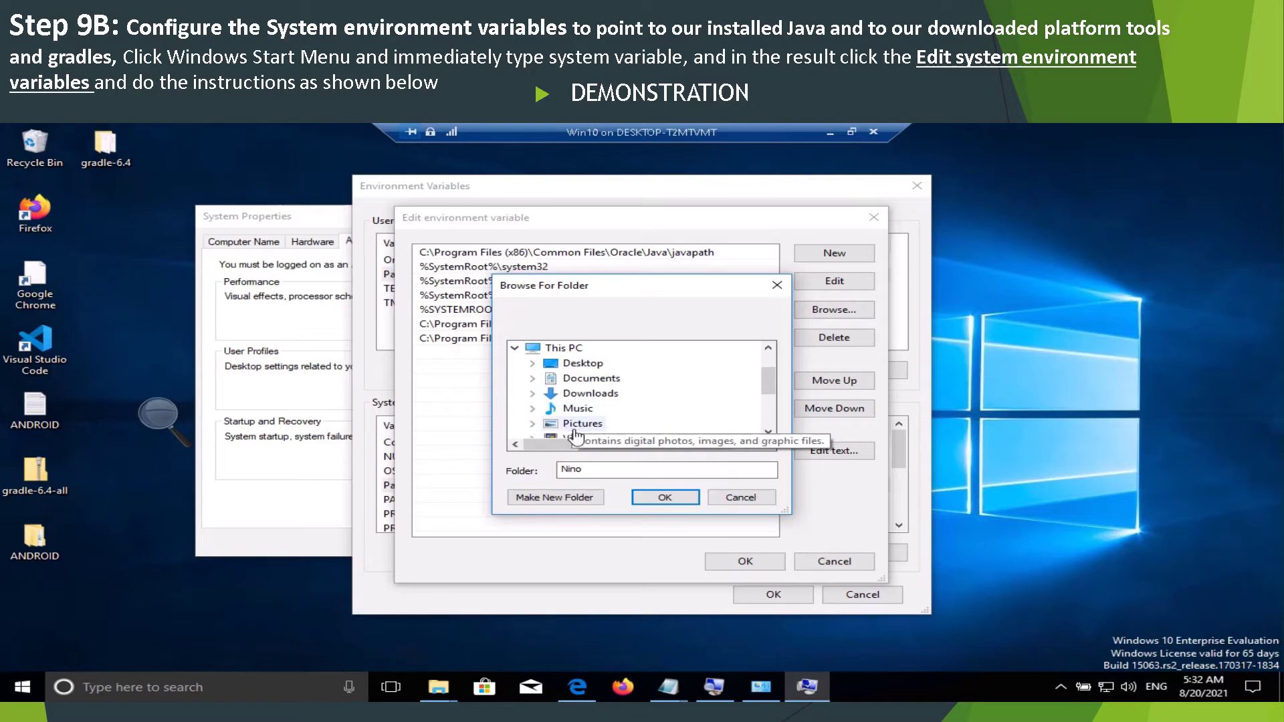
scroll(575, 435, down, 2)
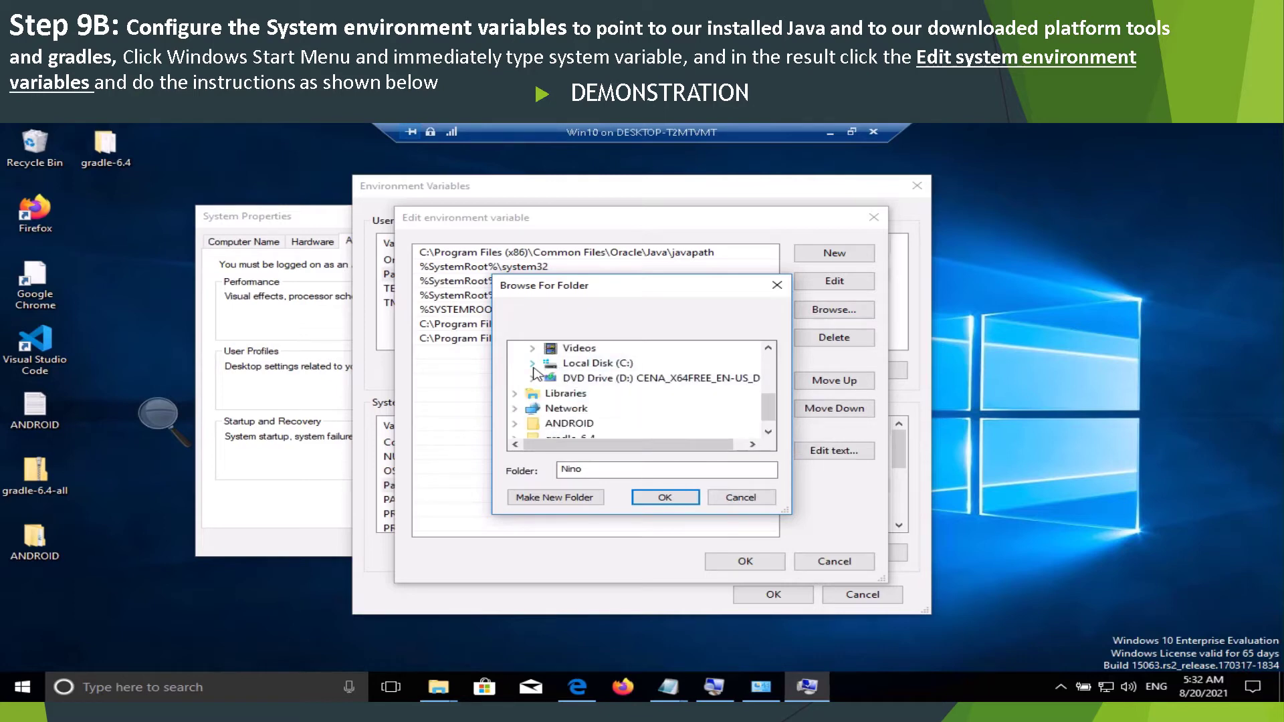
click(532, 366)
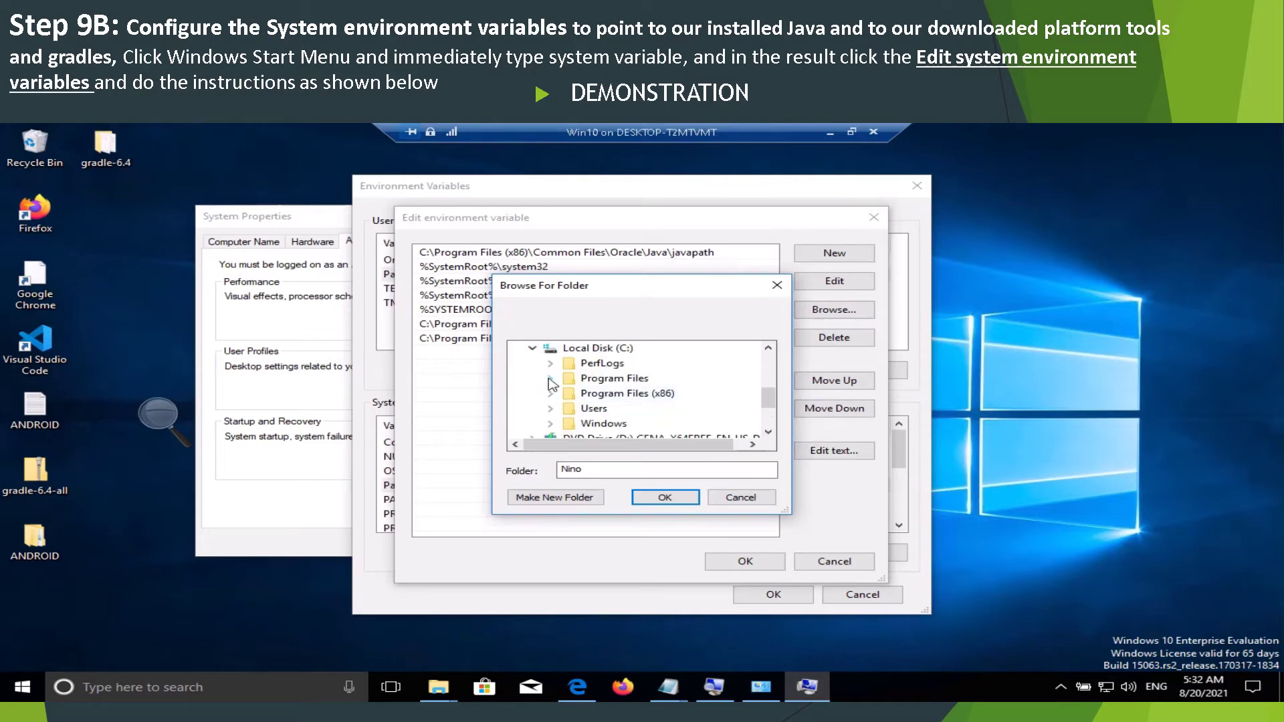
click(549, 378)
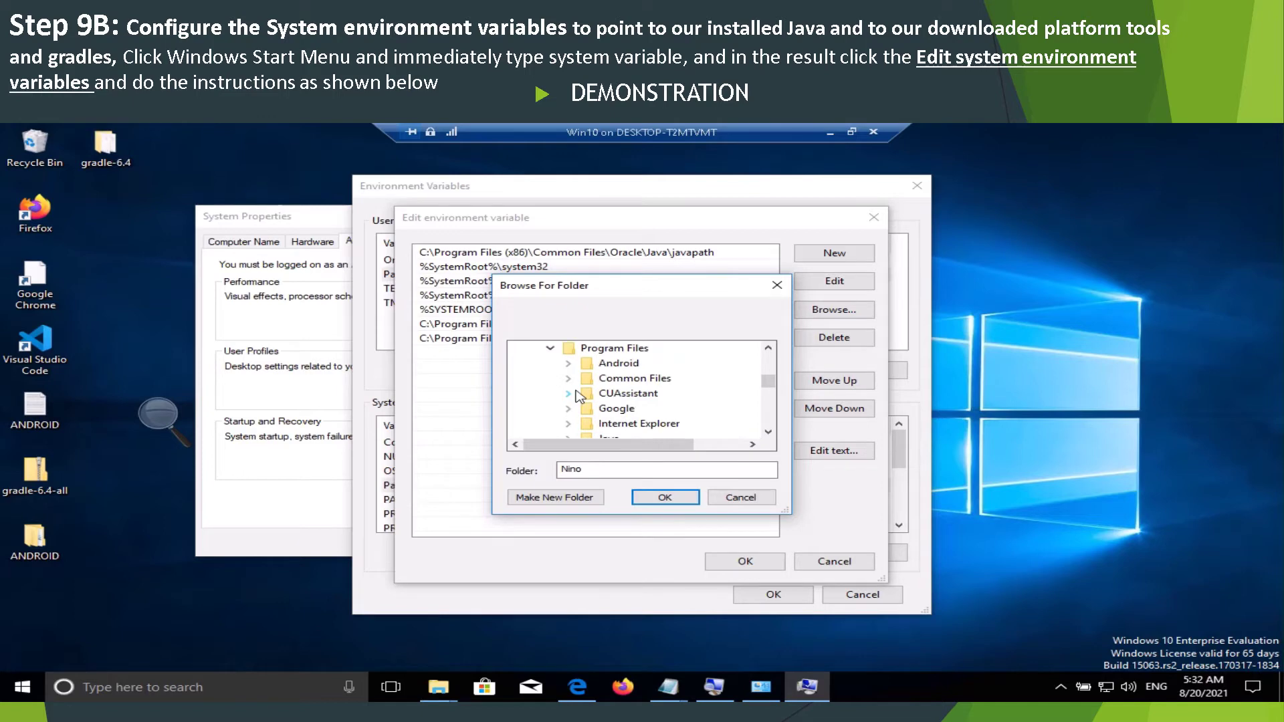
scroll(576, 396, down, 1)
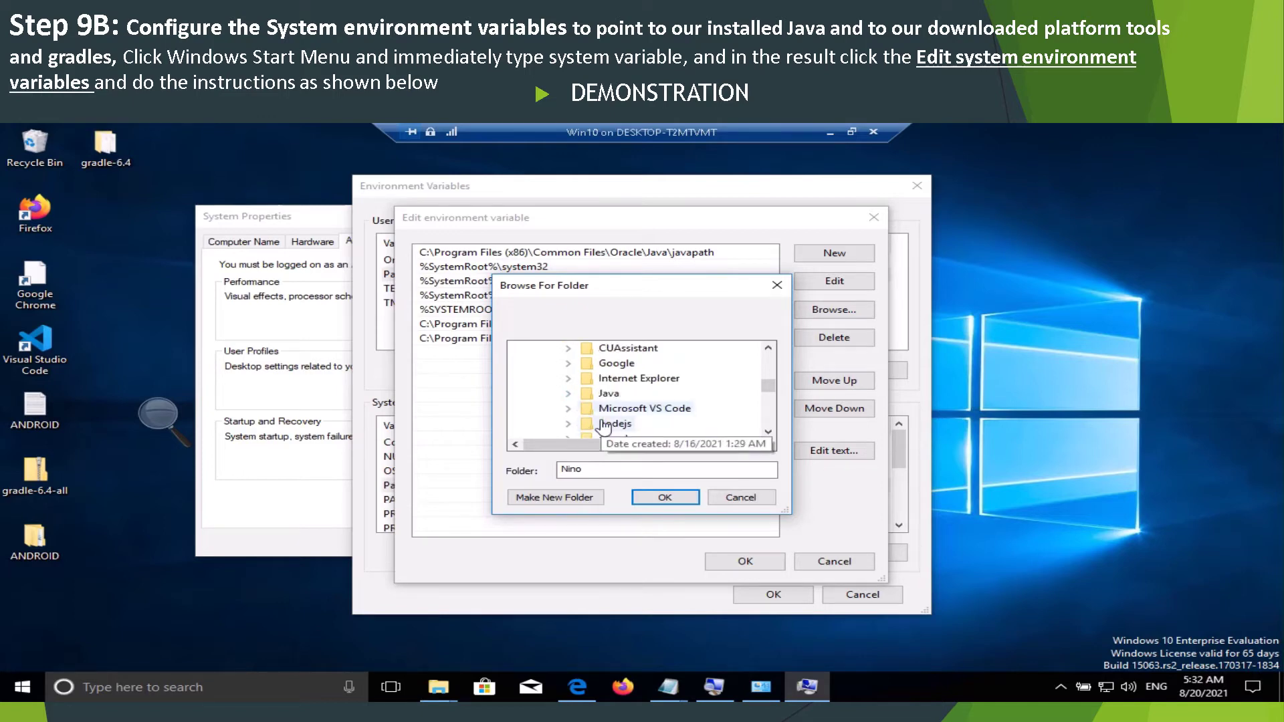
click(568, 394)
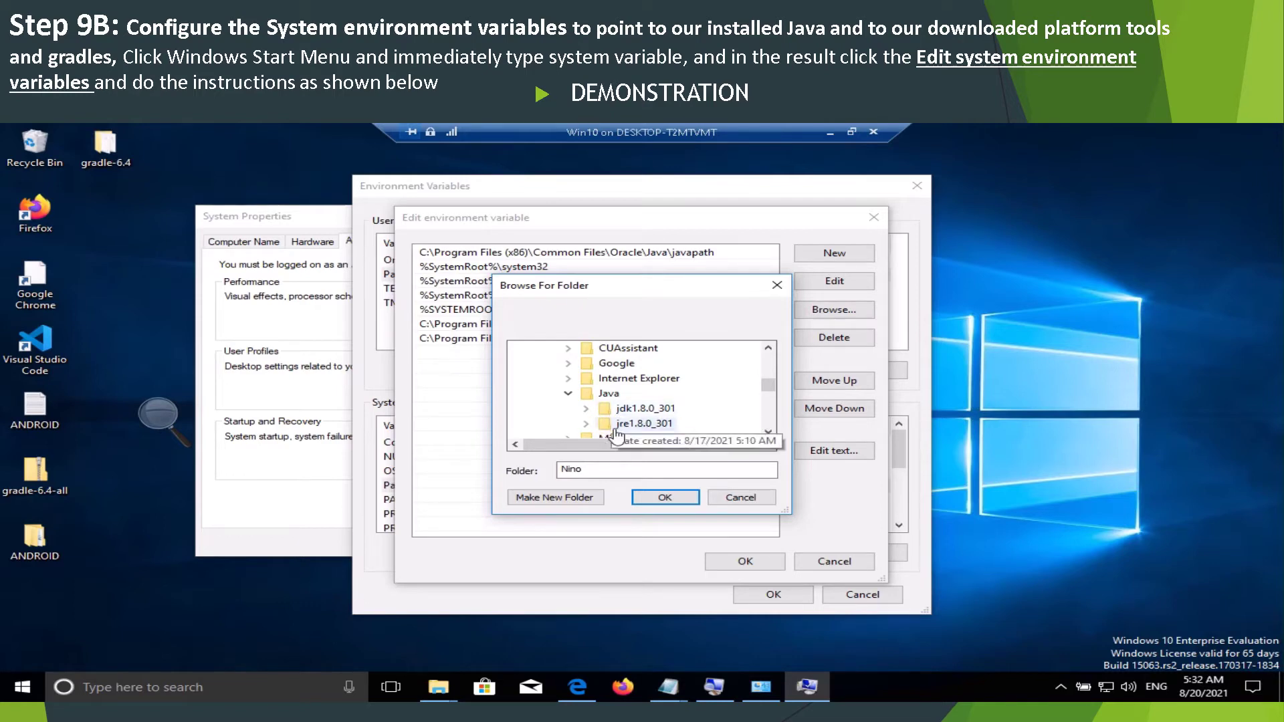
click(654, 416)
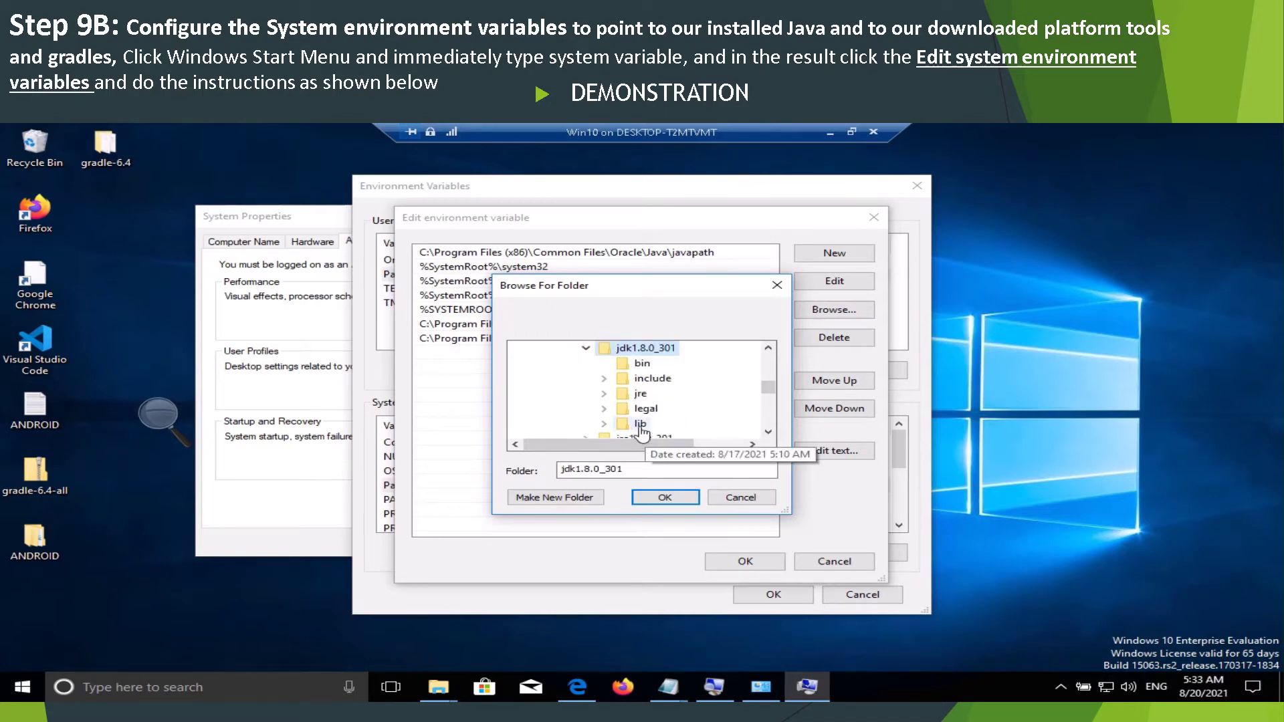
click(629, 366)
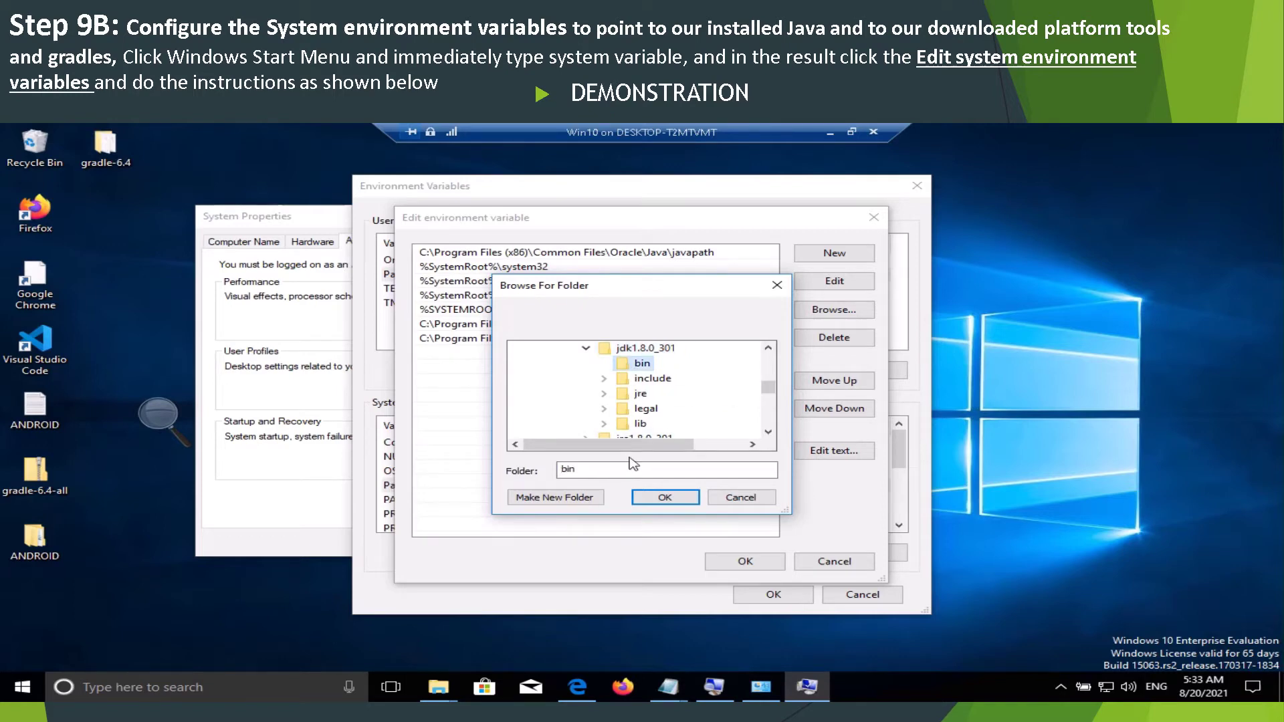
click(665, 497)
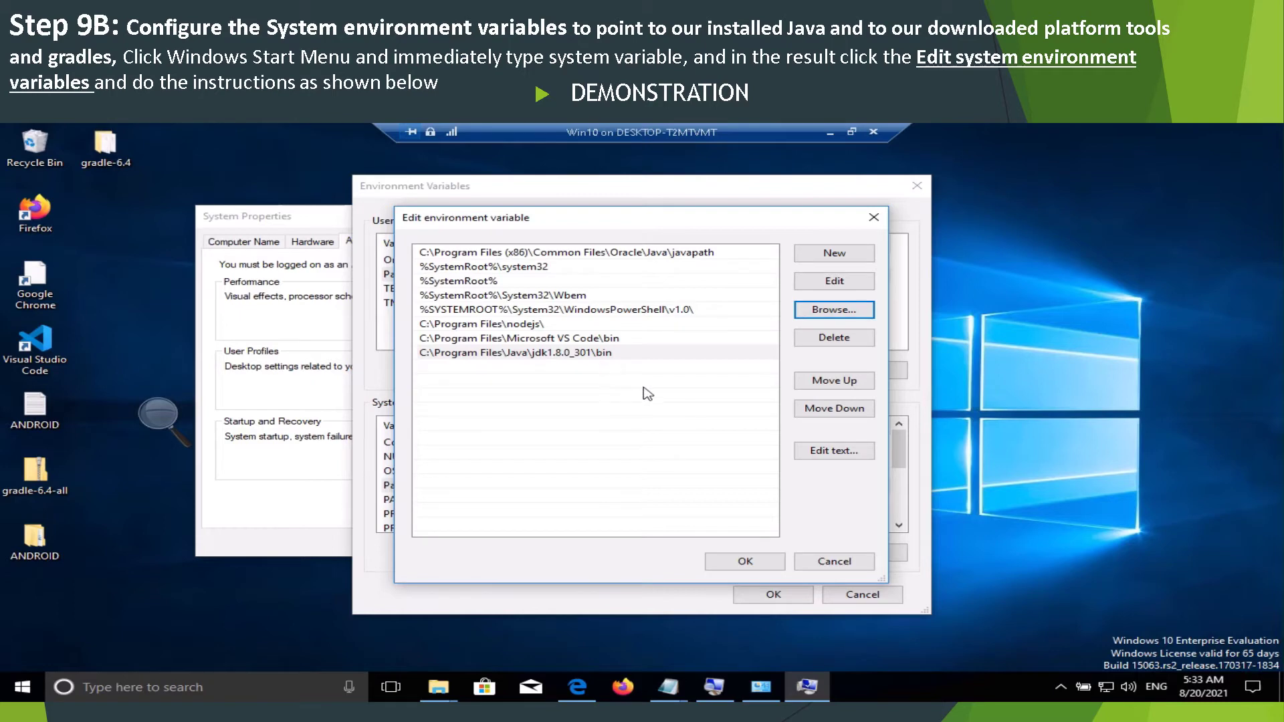
- Add the bin folder of gradle-6.6.1, inside the desktop's ANDROID folder, as a new system Path entry
click(834, 253)
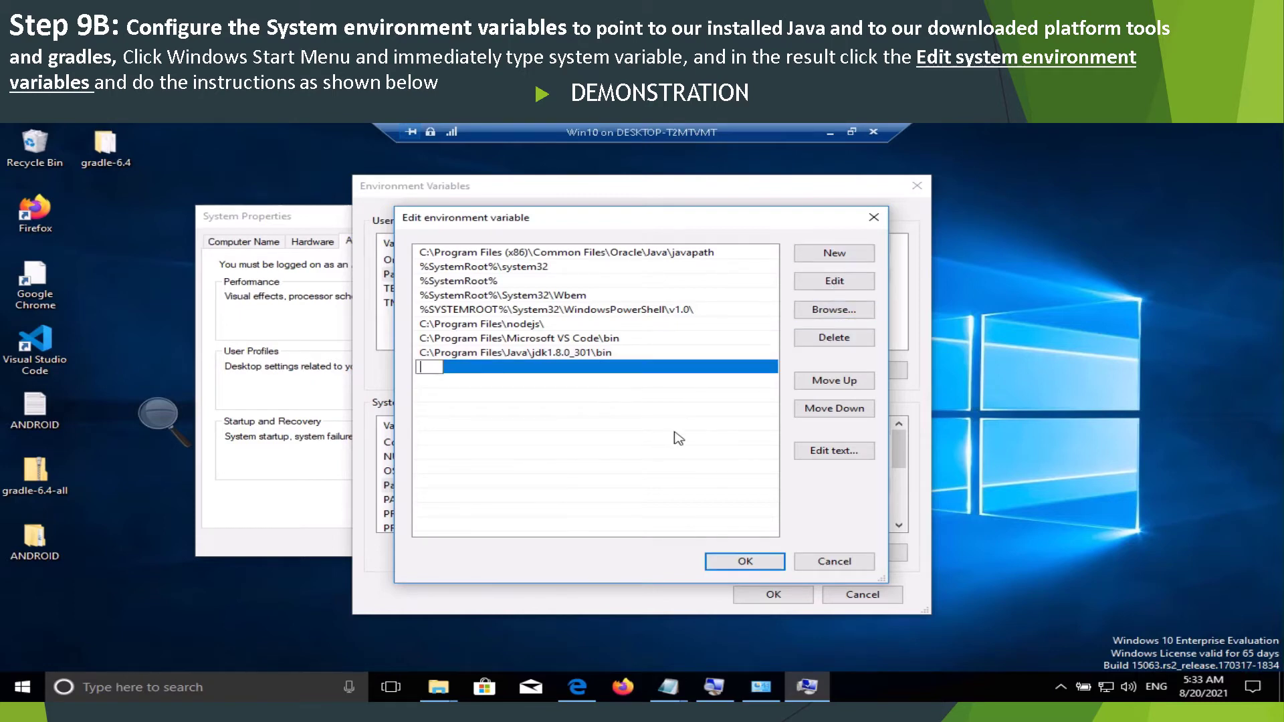
click(831, 314)
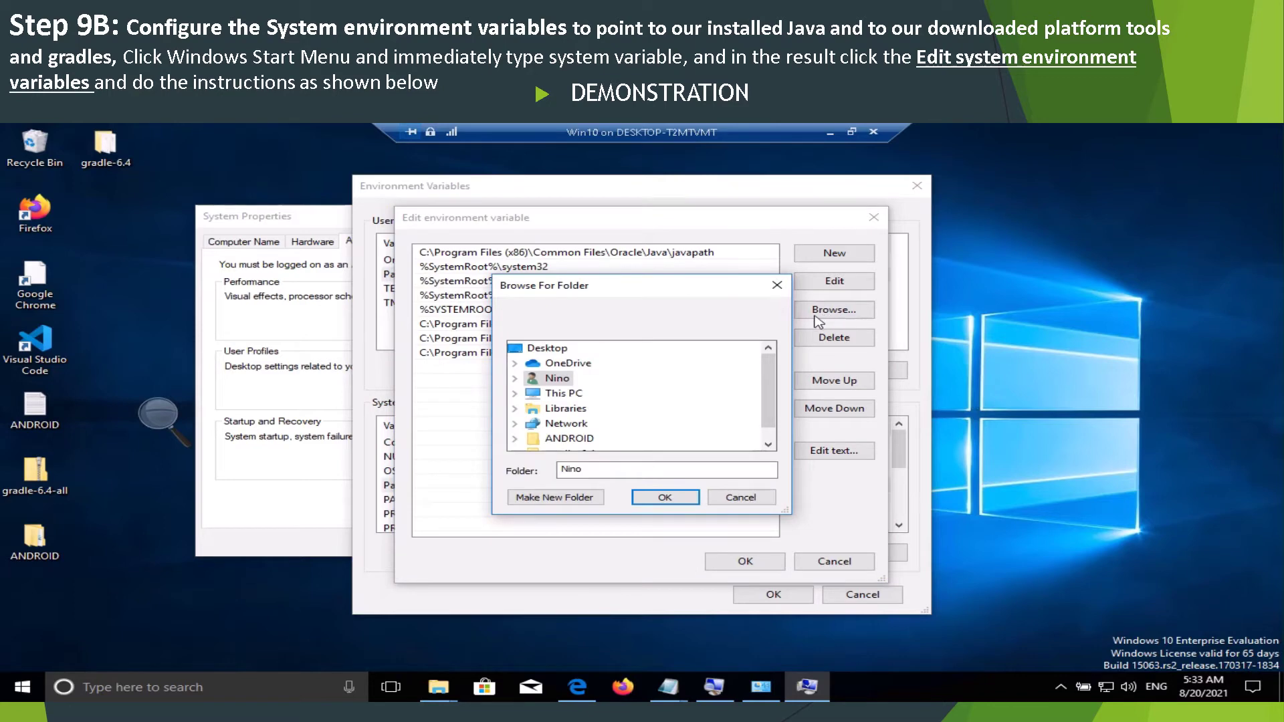
click(539, 348)
scroll(622, 381, down, 1)
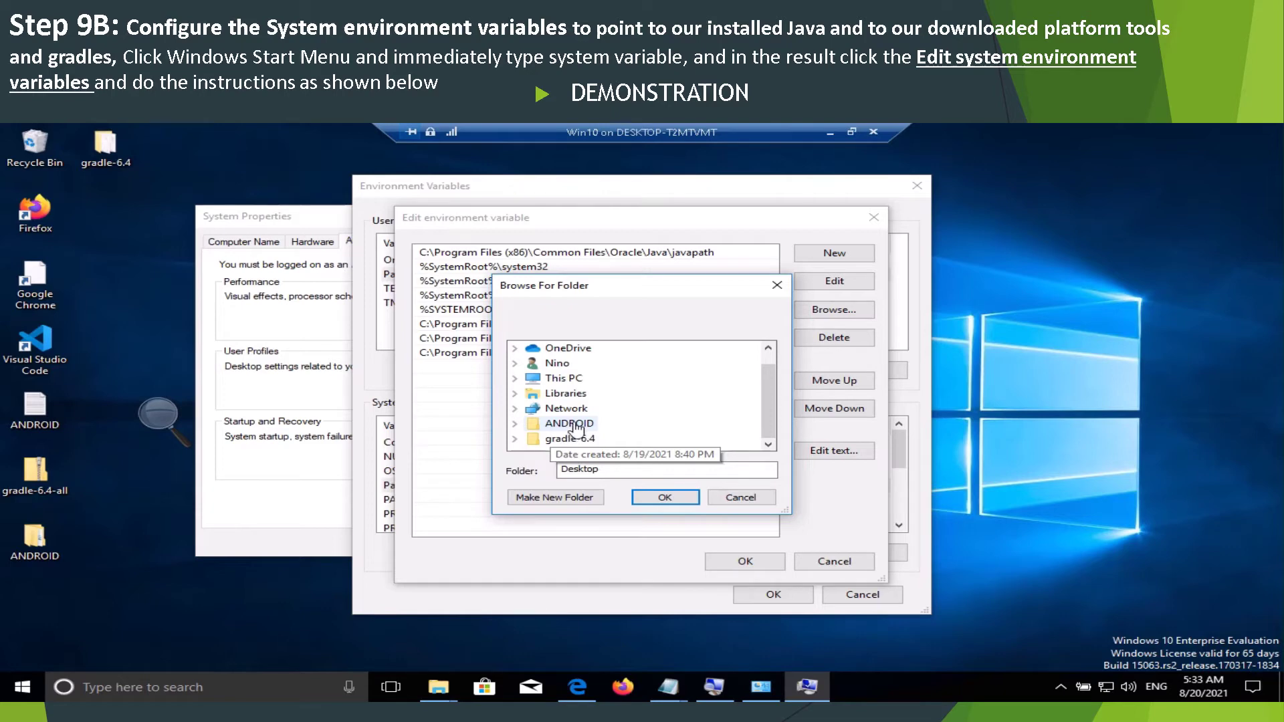
click(515, 424)
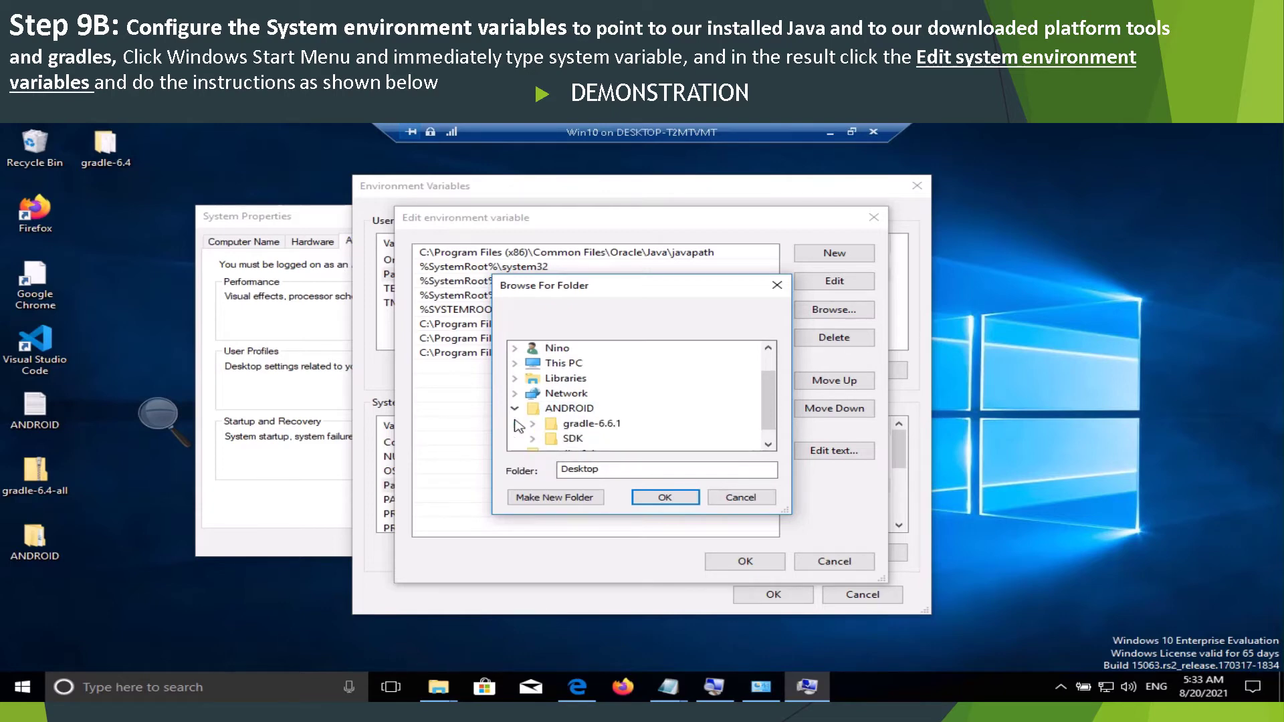
click(533, 427)
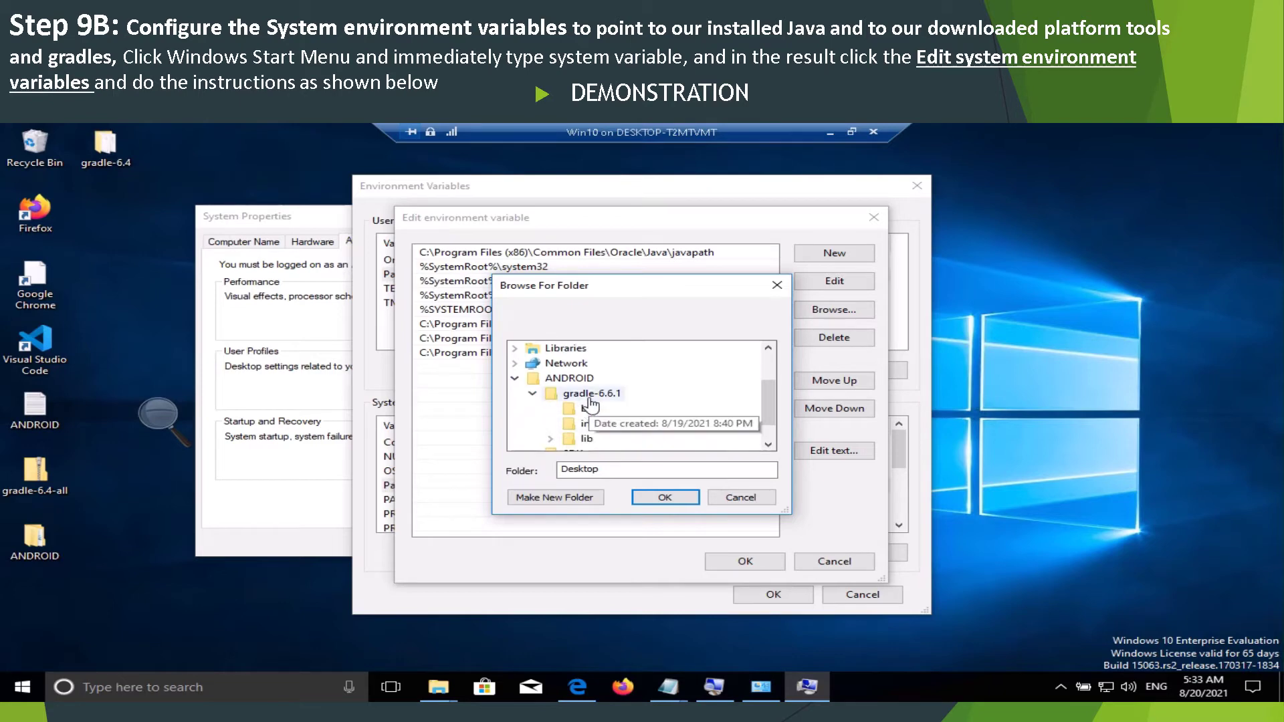
click(595, 393)
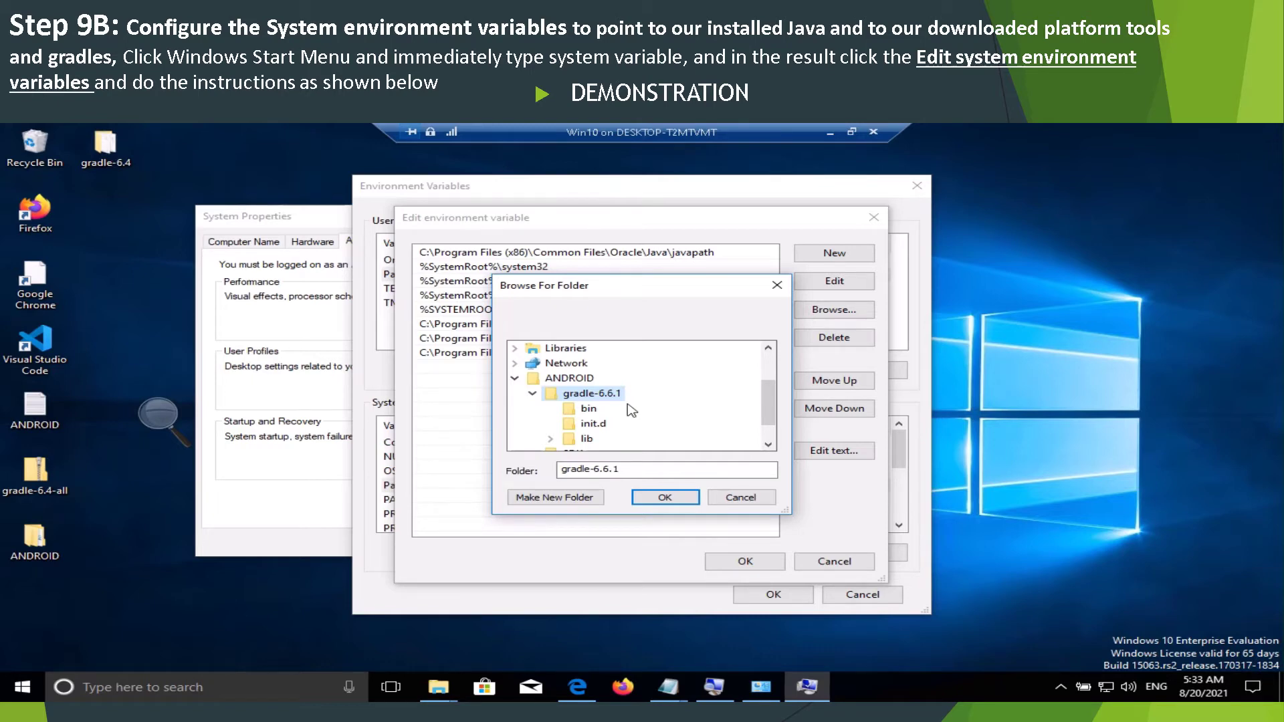
click(631, 410)
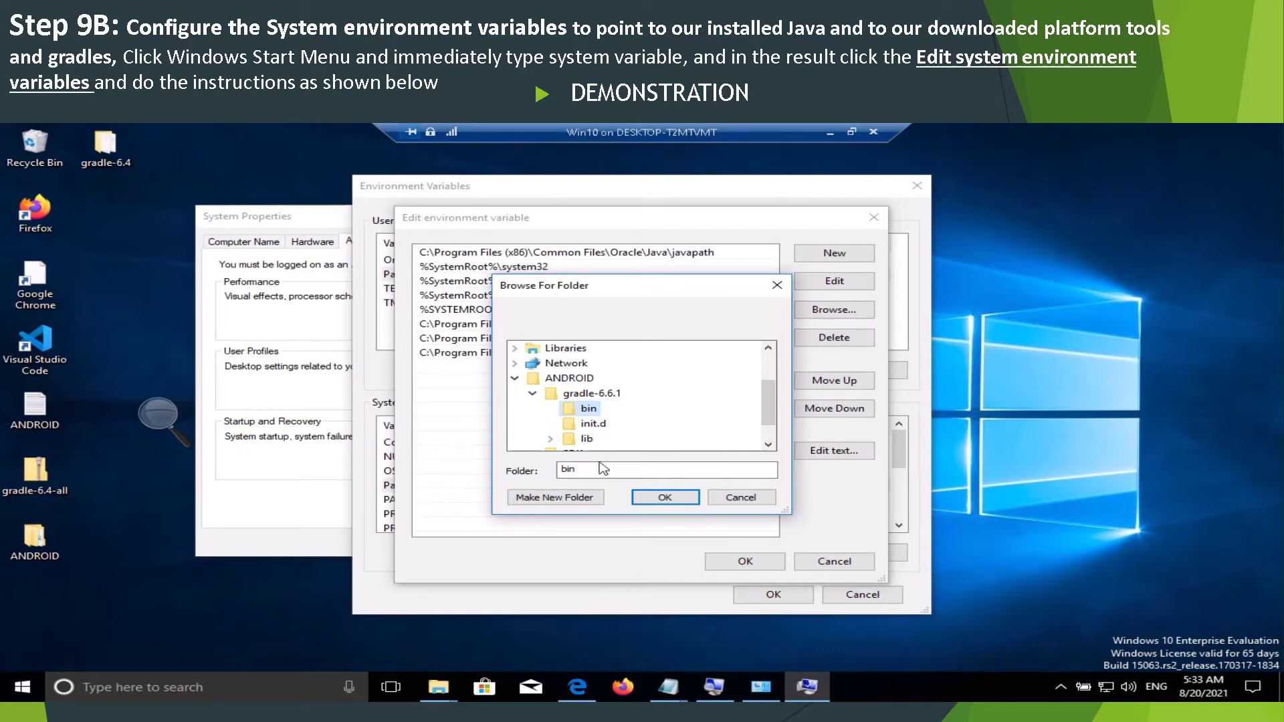
click(658, 498)
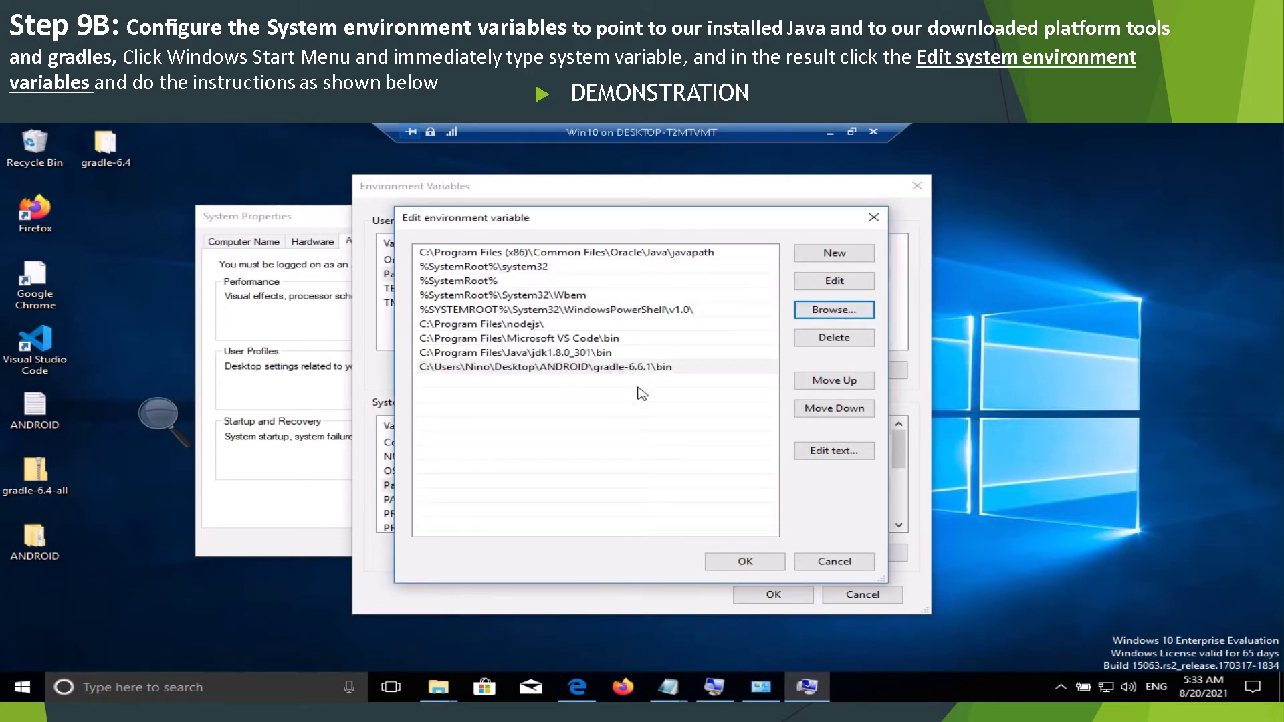
- Add the platform-tools folder from SDK, inside the desktop's ANDROID folder, as a new system Path entry
click(818, 256)
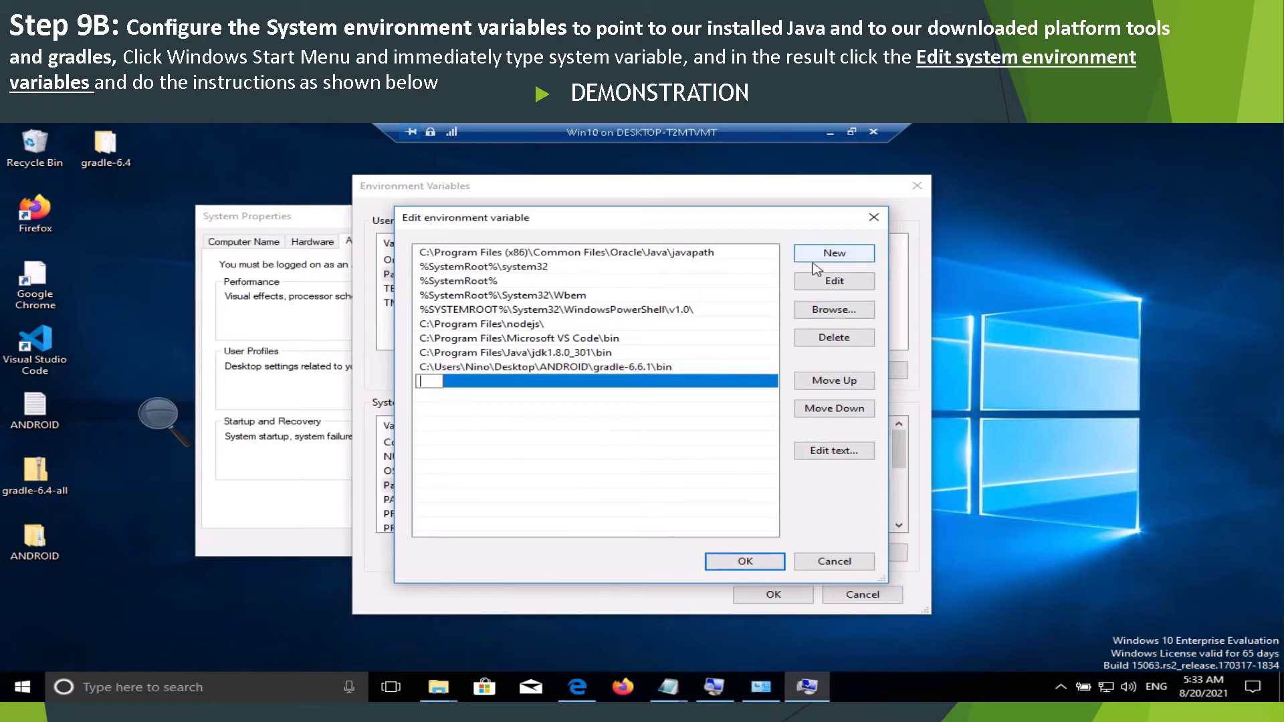
click(834, 310)
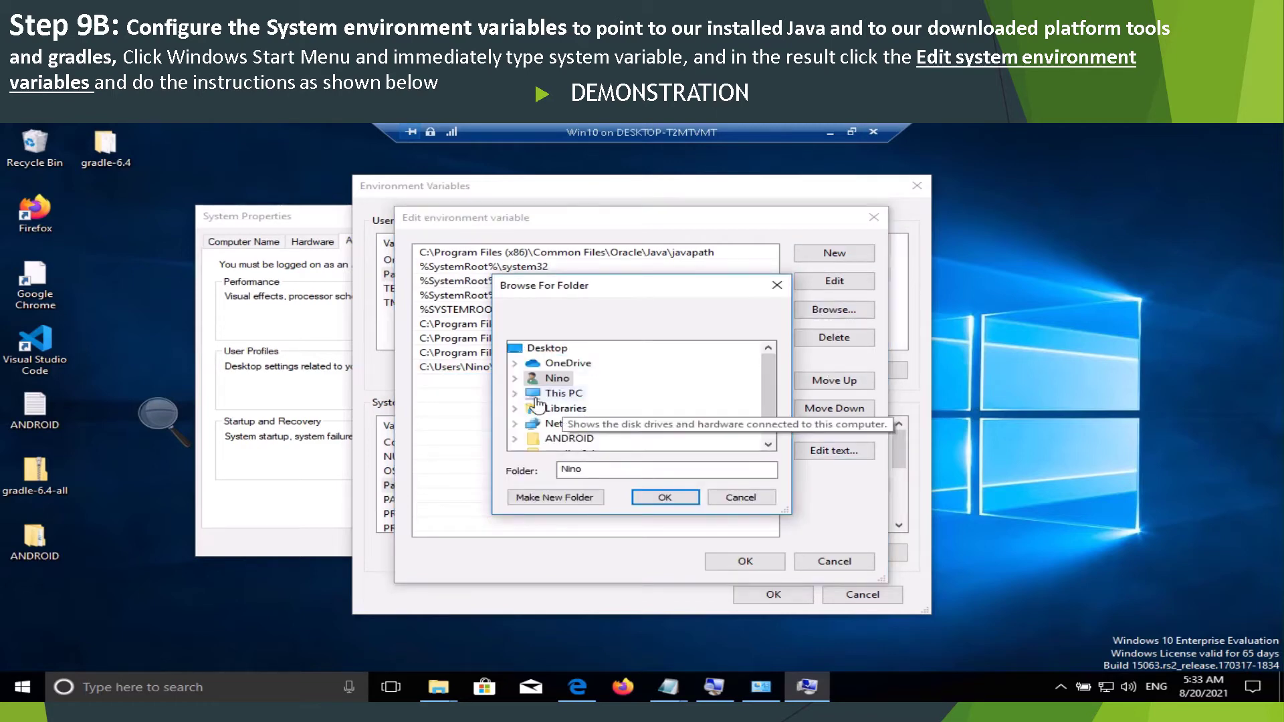
double_click(538, 396)
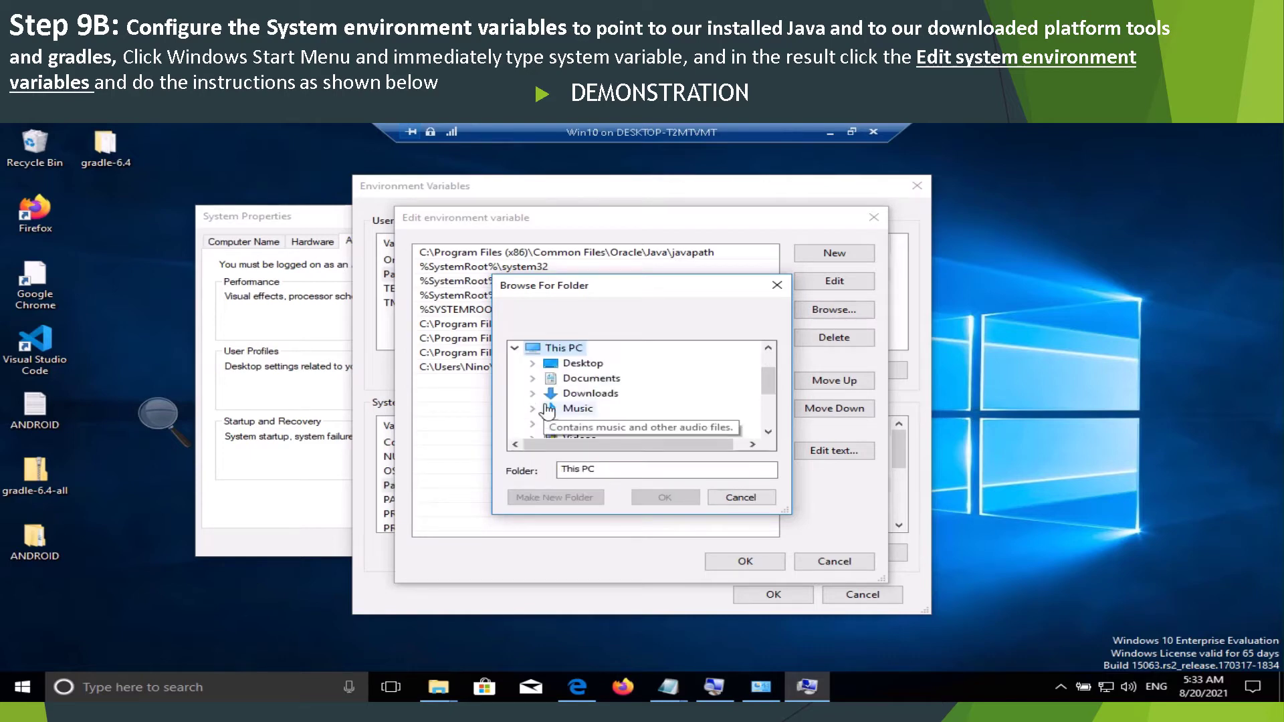
scroll(564, 378, up, 1)
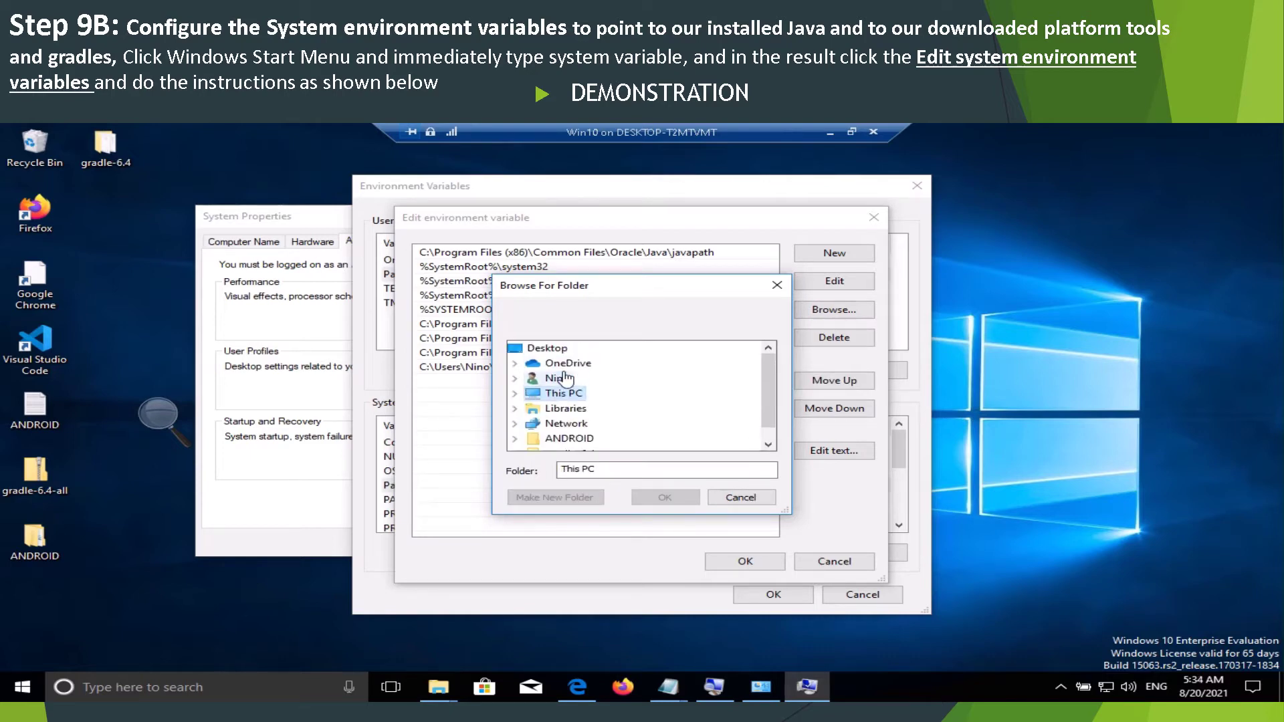
click(560, 350)
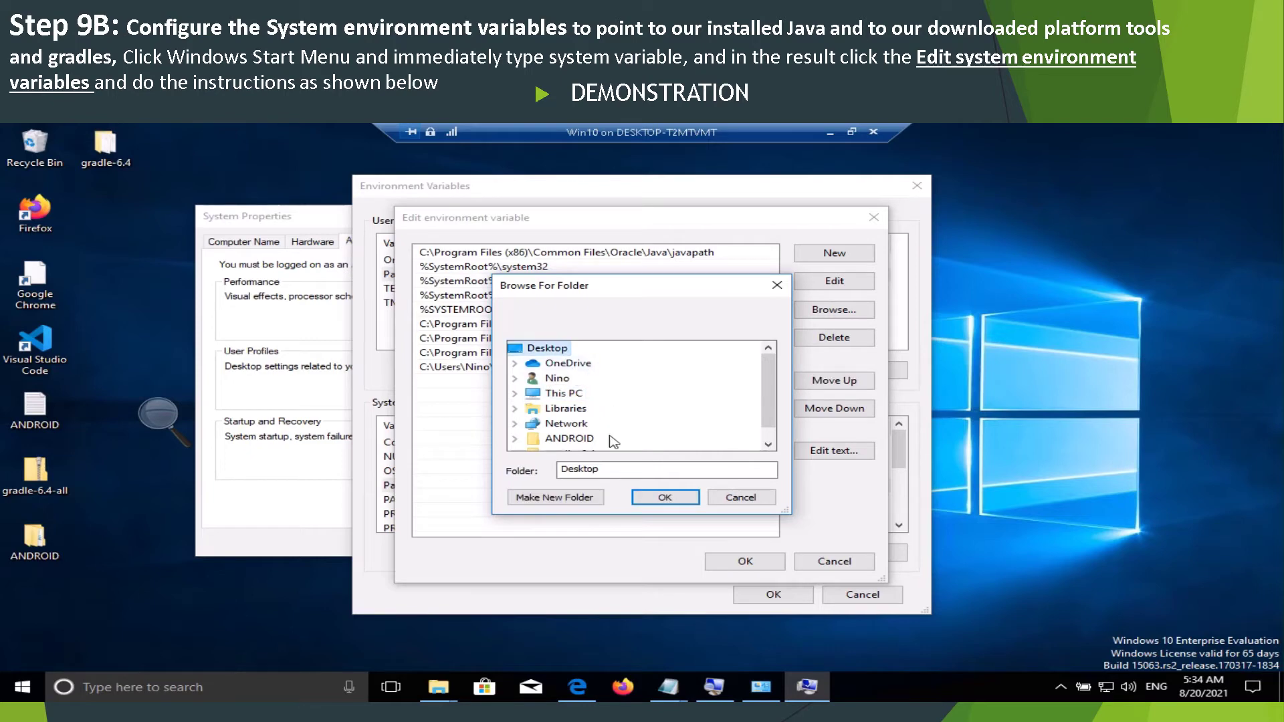
scroll(612, 441, down, 1)
double_click(588, 423)
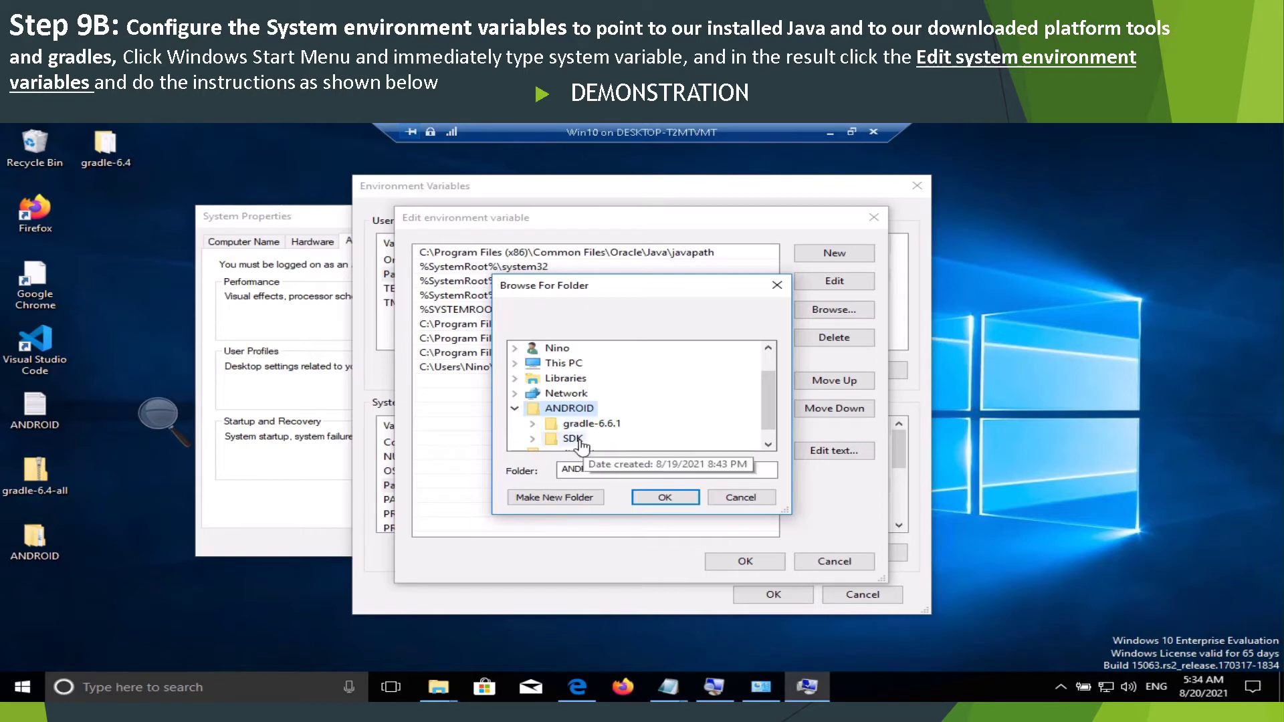
click(578, 440)
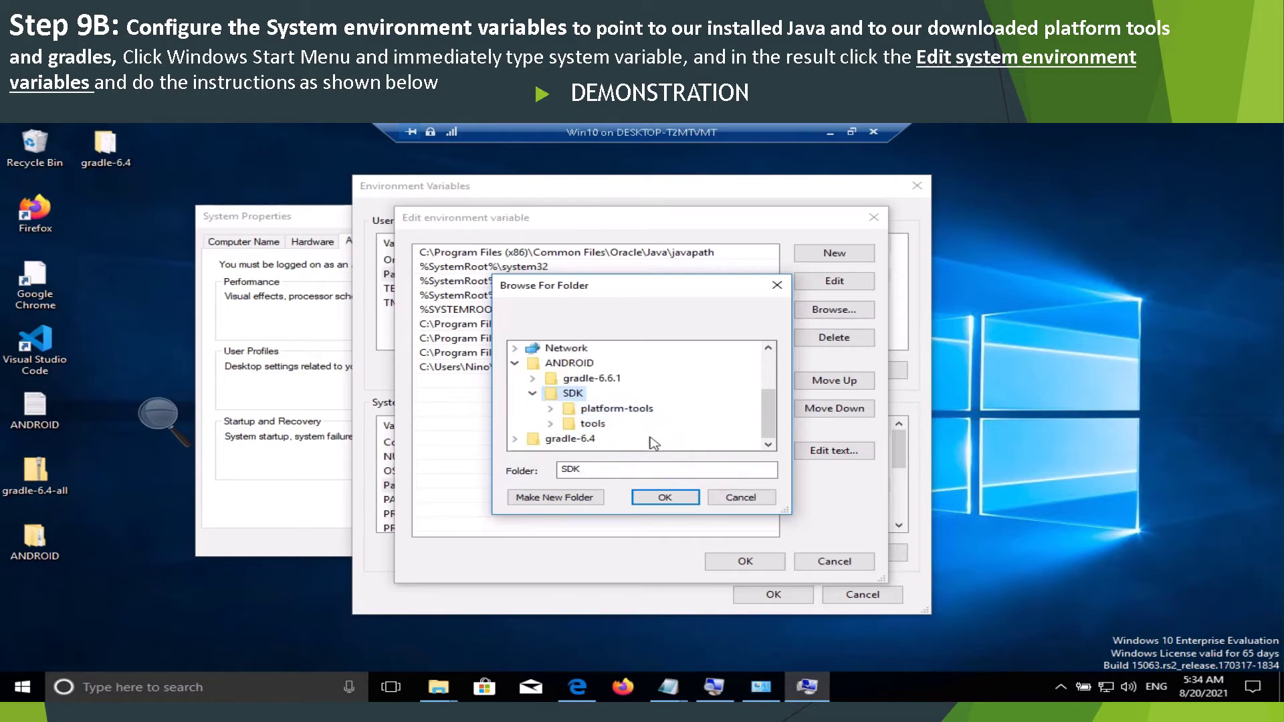
click(616, 410)
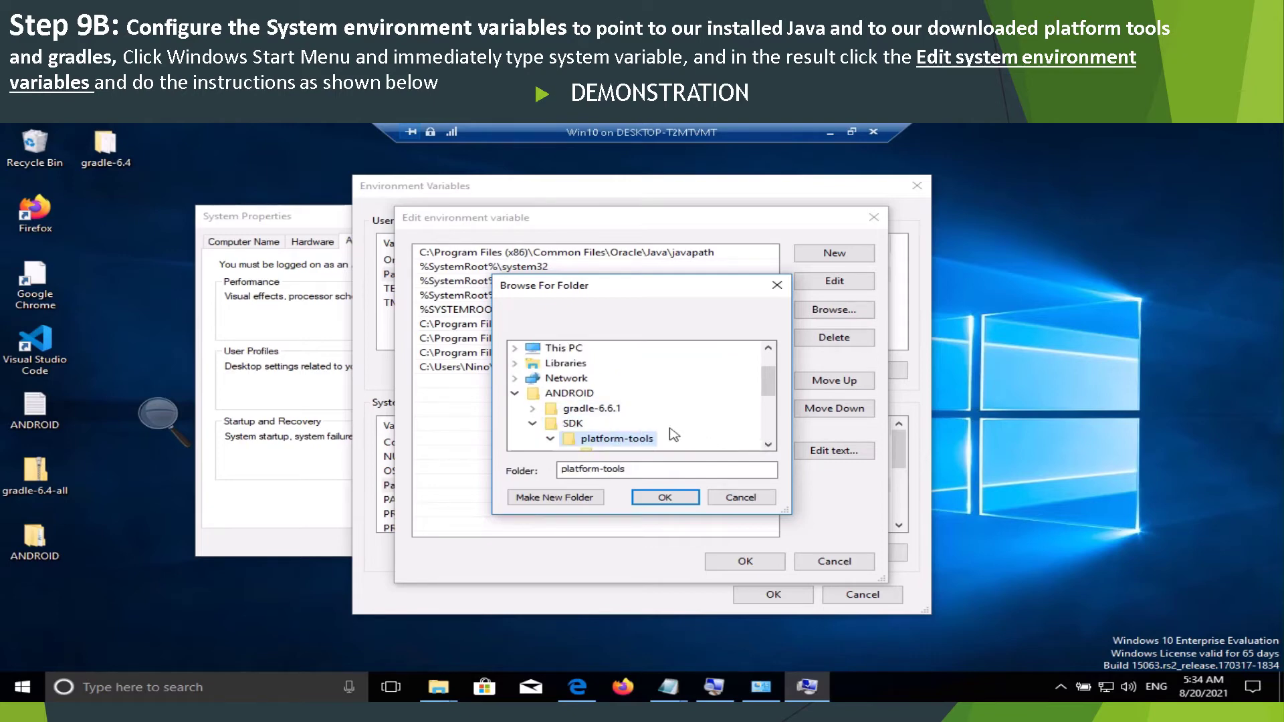
scroll(624, 406, down, 1)
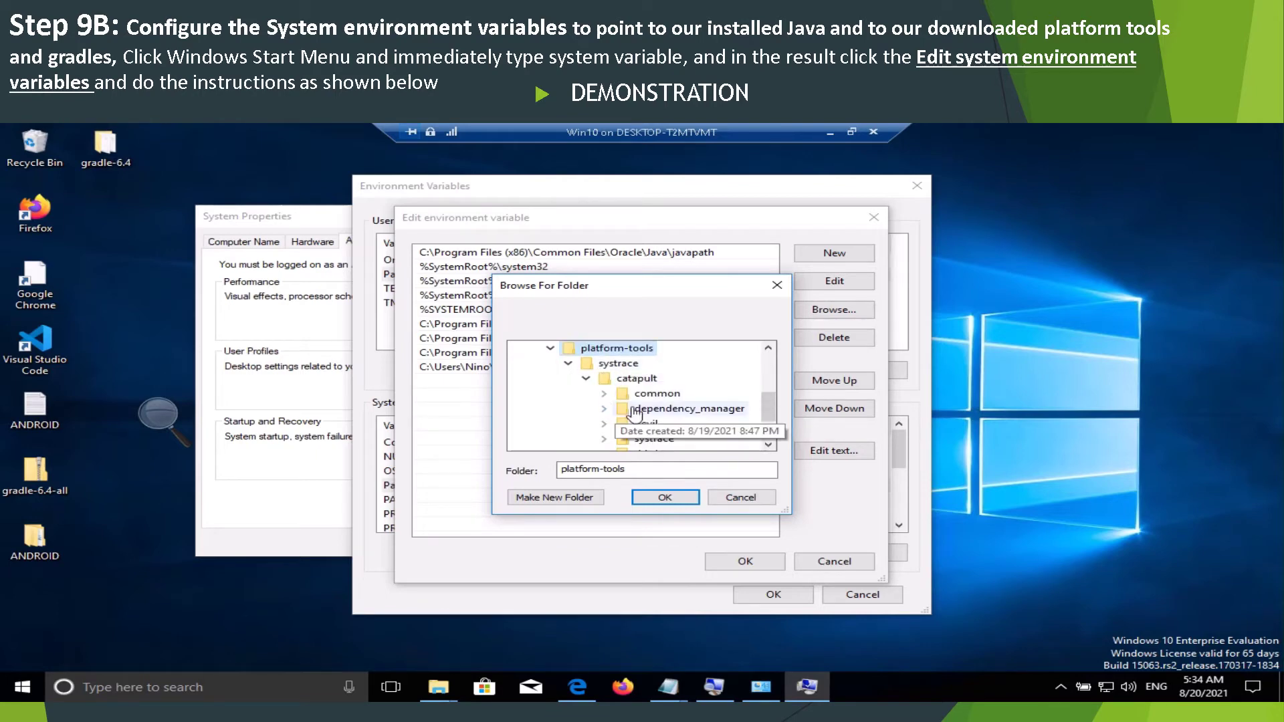
scroll(616, 409, up, 1)
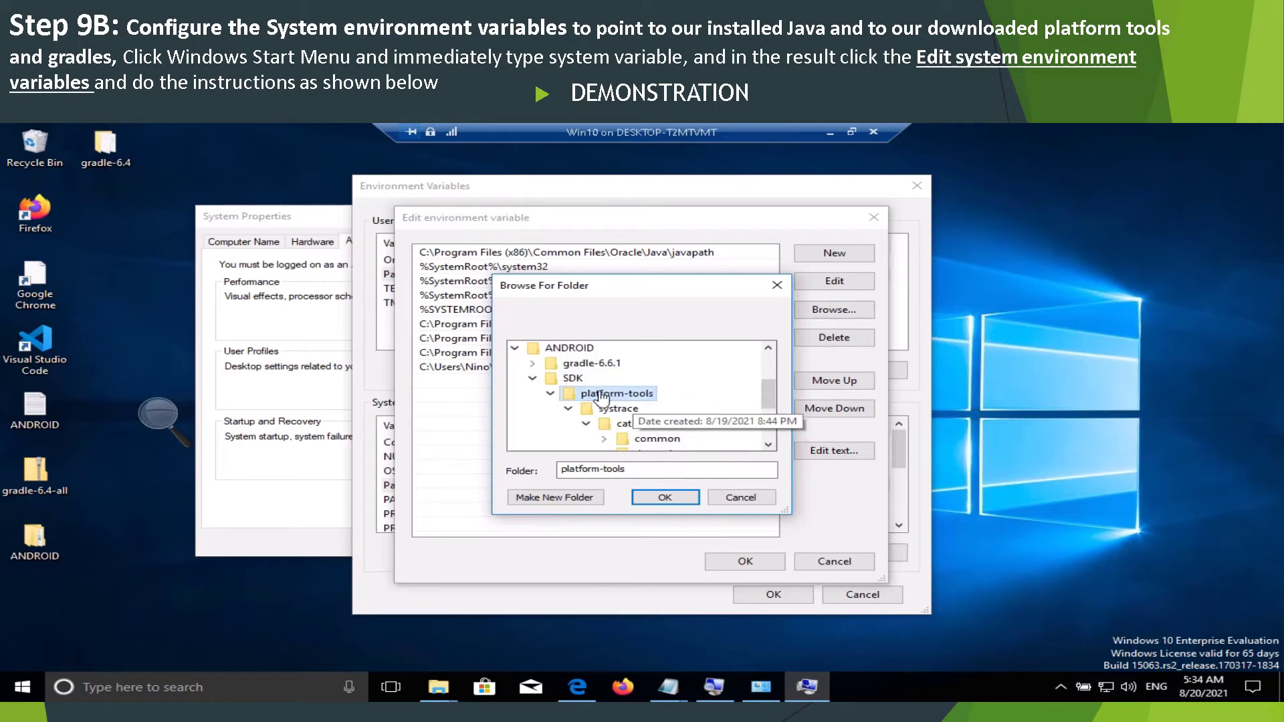
click(665, 498)
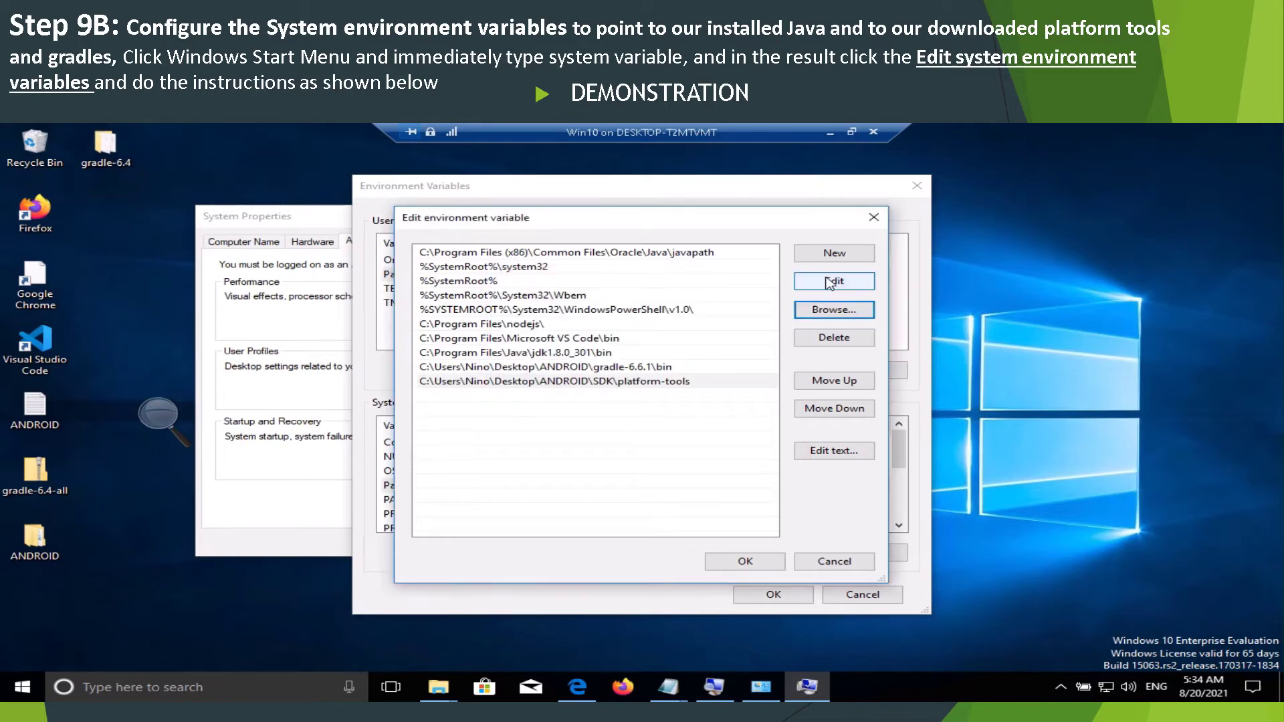
- Start another new entry in the system Path variable, below the platform-tools folder
click(834, 255)
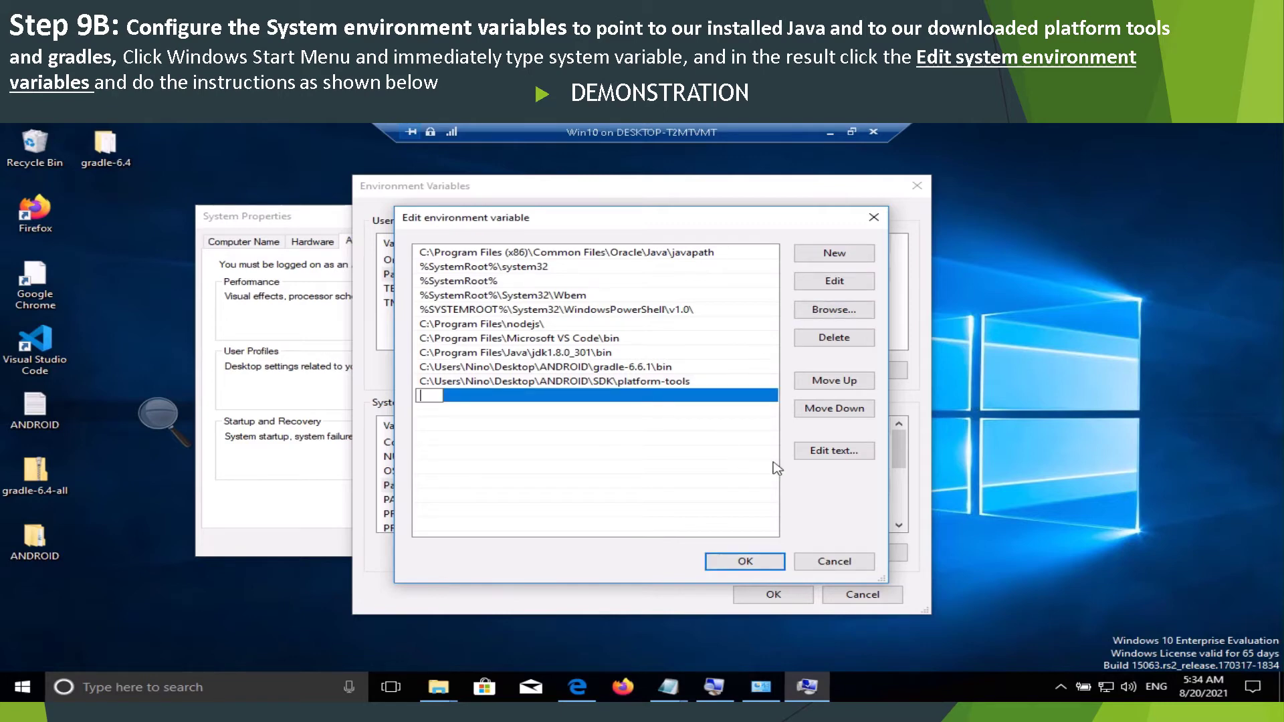